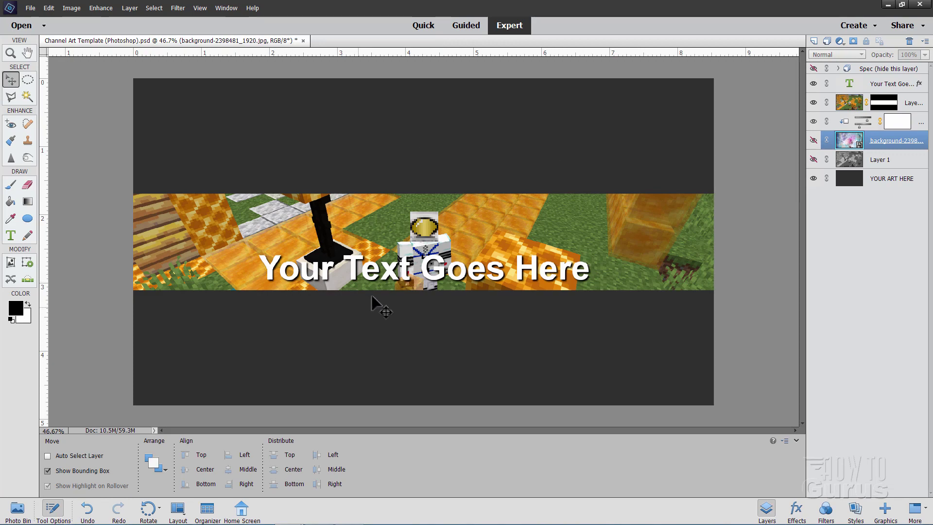
- Preview Layer 1 and the background image, and hide every image, adjustment and text layer so the Spec template shows over YOUR ART HERE
click(814, 159)
click(816, 141)
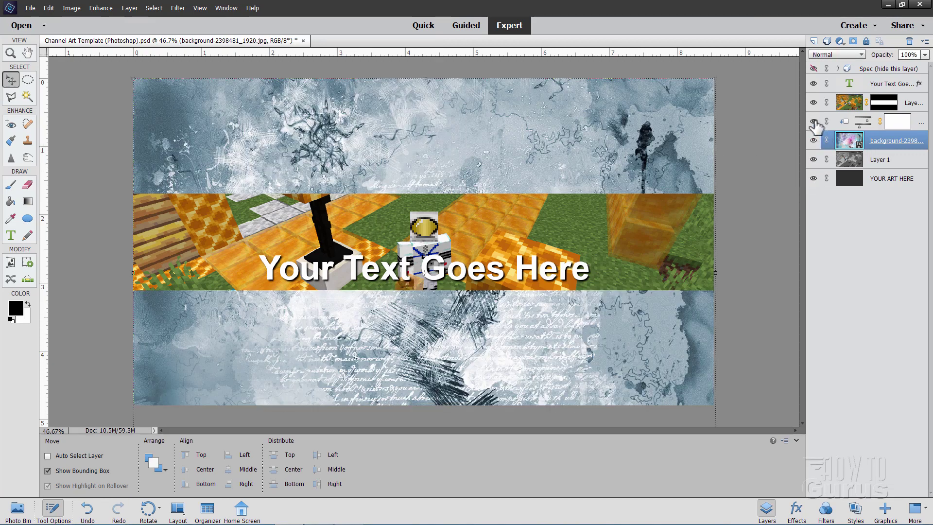
click(813, 121)
click(813, 102)
click(813, 140)
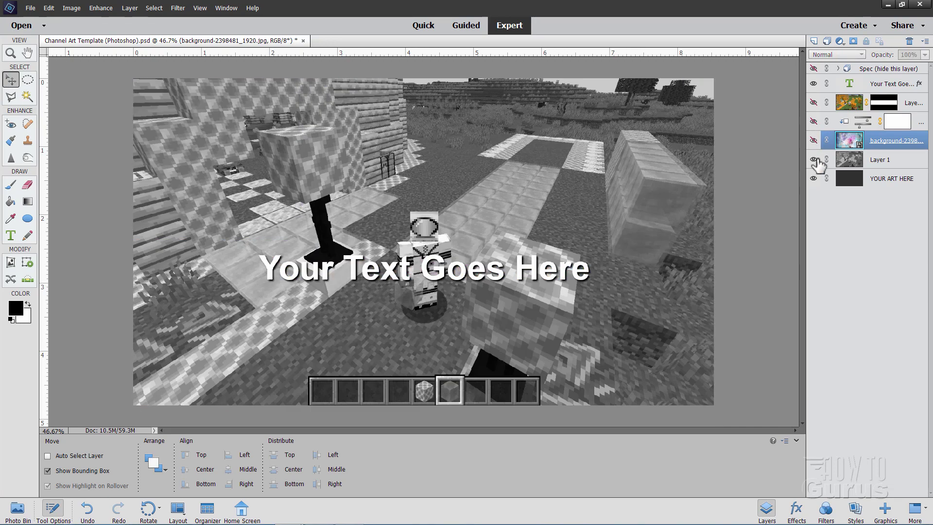
click(813, 159)
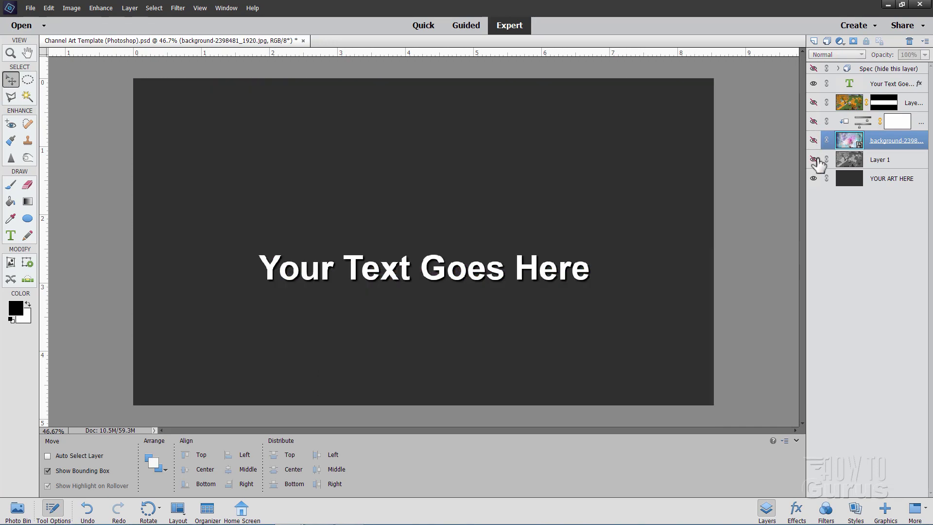
click(813, 84)
click(813, 69)
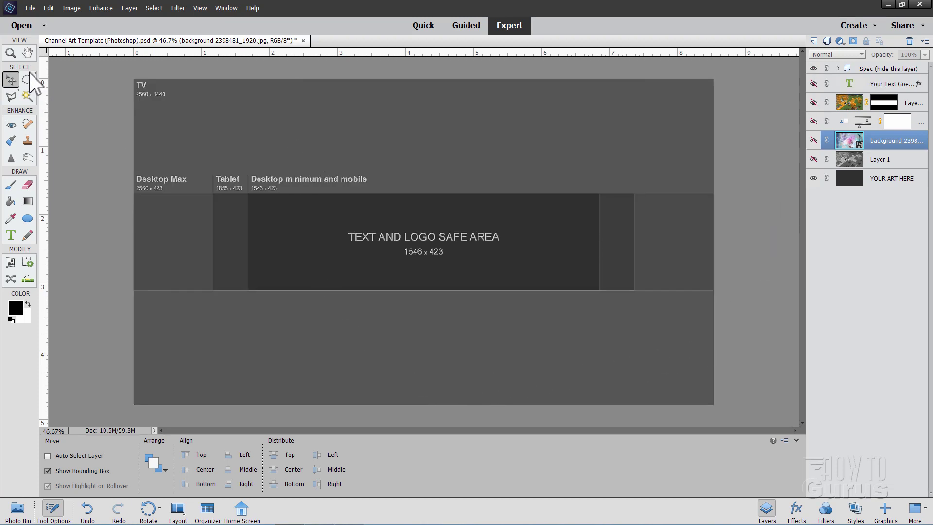
- Fit the whole channel art template on screen and reactivate the Move tool
click(10, 53)
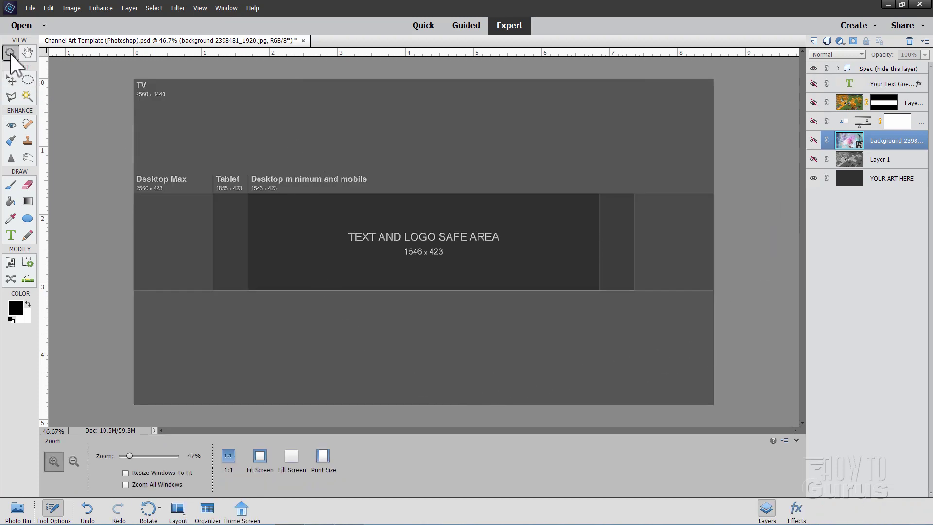
click(259, 454)
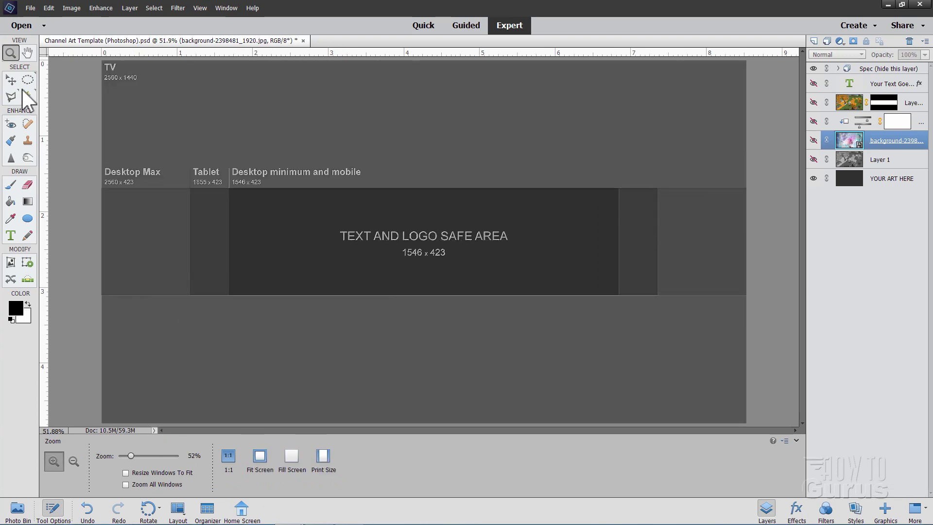
click(10, 80)
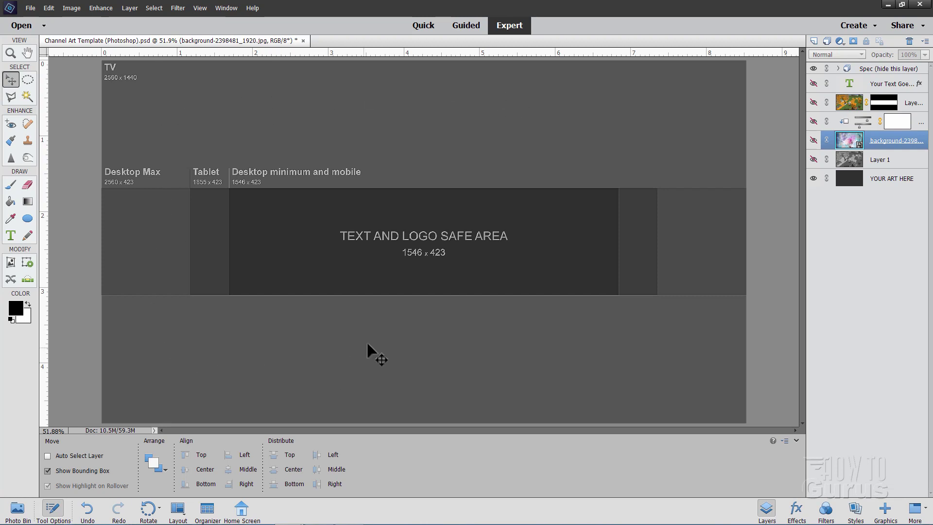
- Preview the background image layer beneath the template guides and hide it again
click(813, 140)
click(812, 140)
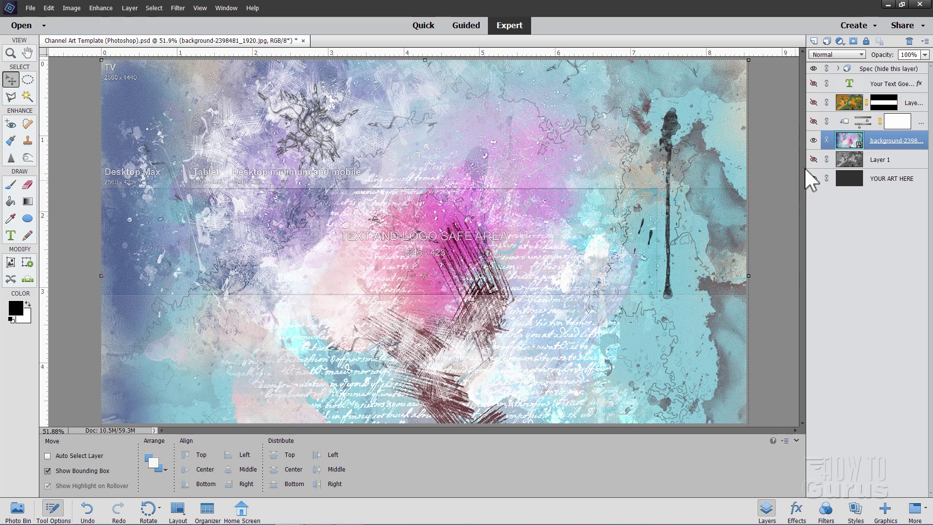
click(814, 140)
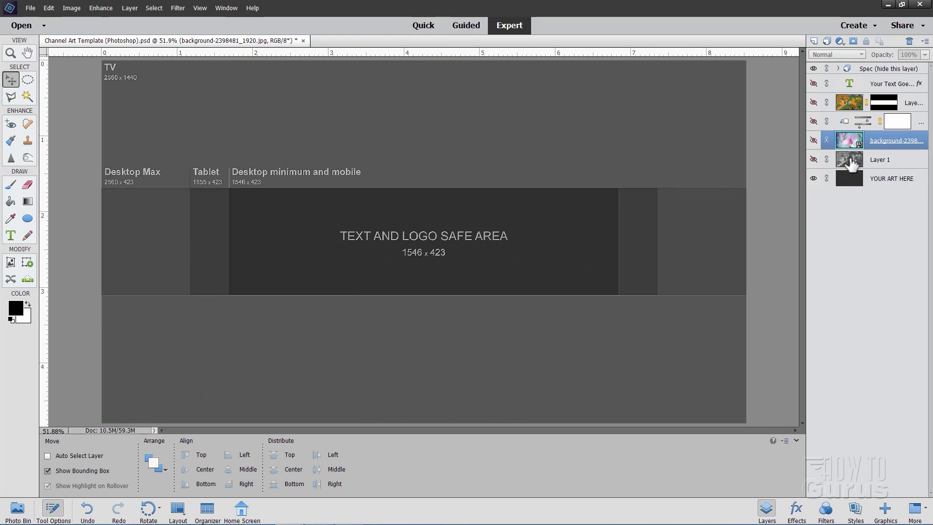
- Expand the Spec group and select the full-width desktop band on the DesktopMax layer with the Magic Wand
click(848, 72)
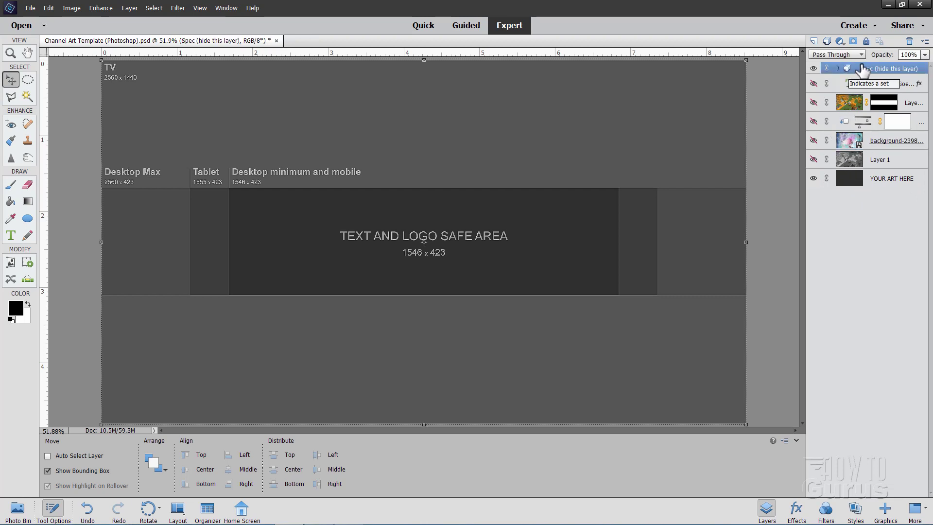
click(837, 69)
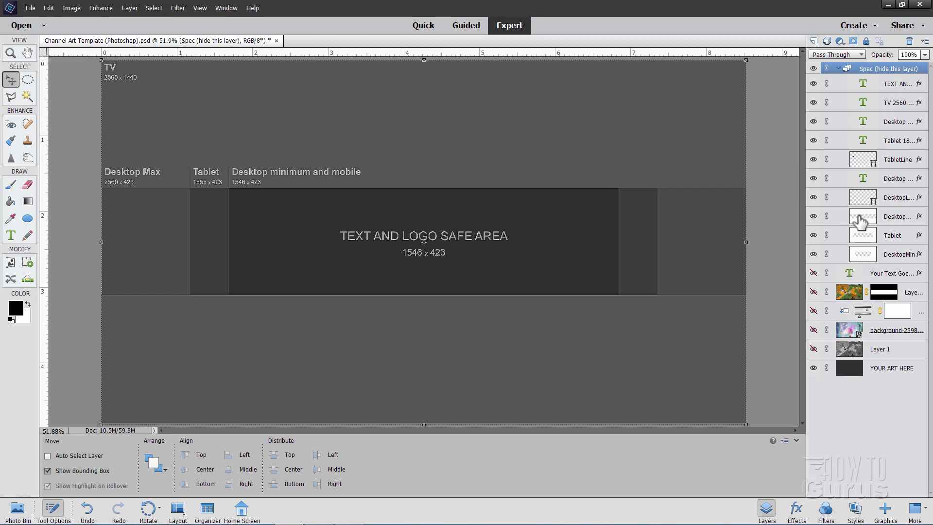
click(832, 220)
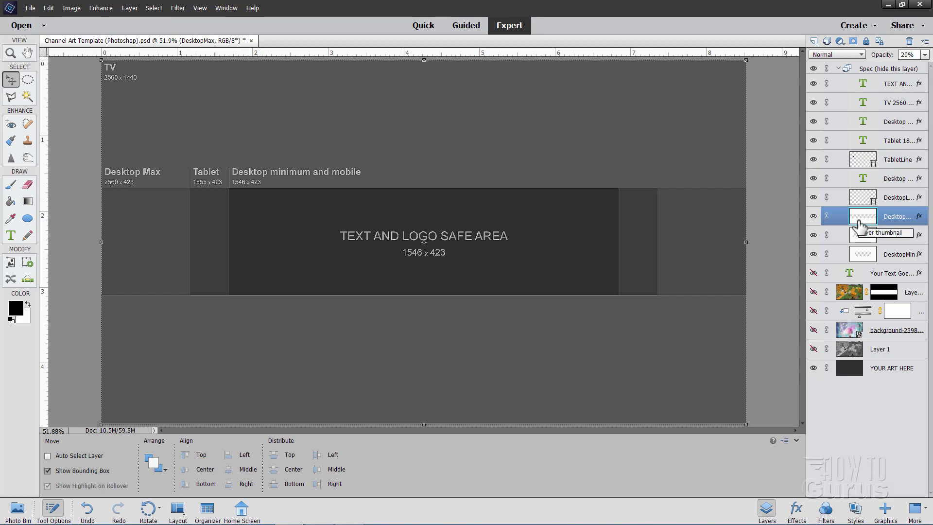
click(27, 95)
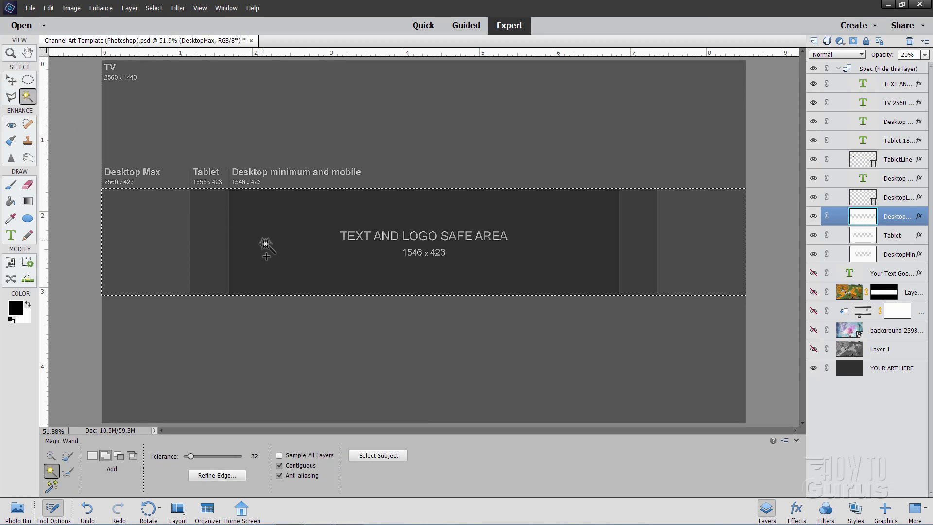
click(222, 240)
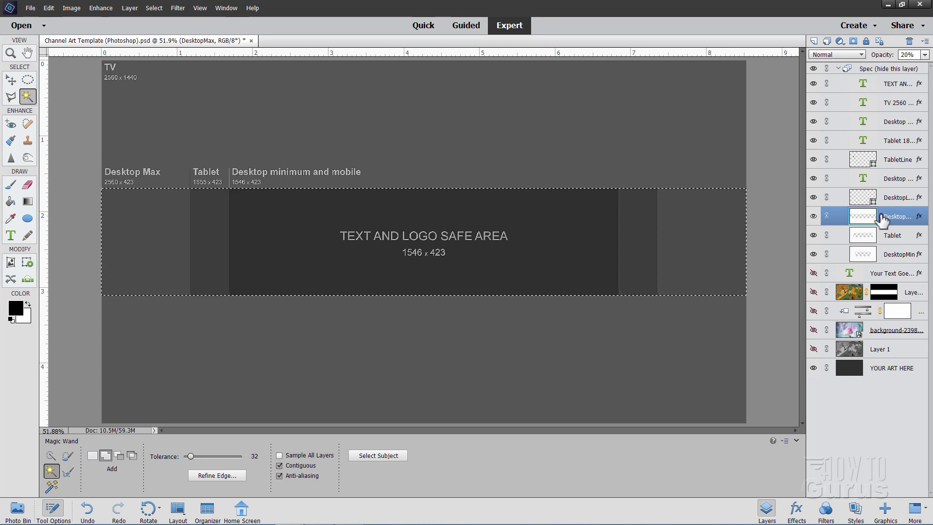
- Hide the collapsed Spec group, show the background image layer, and mask it to the selected desktop band
click(837, 69)
click(813, 69)
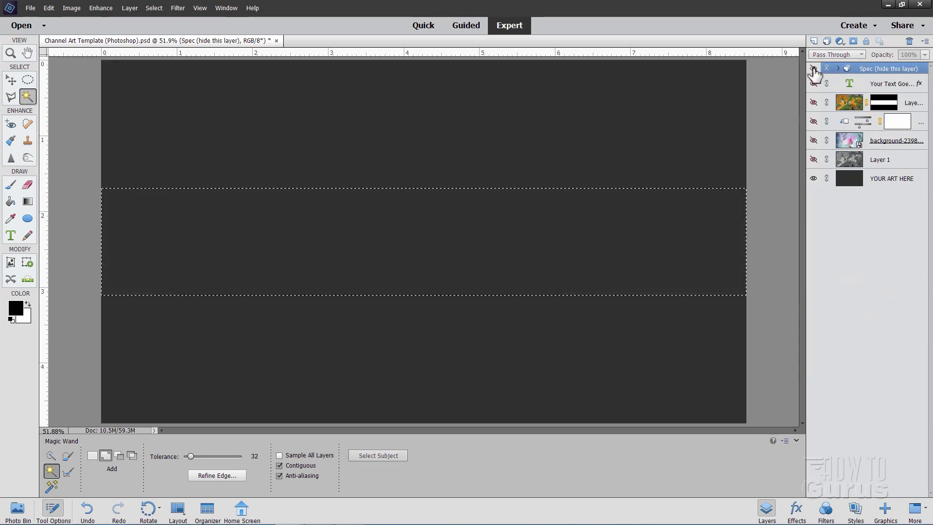
click(813, 140)
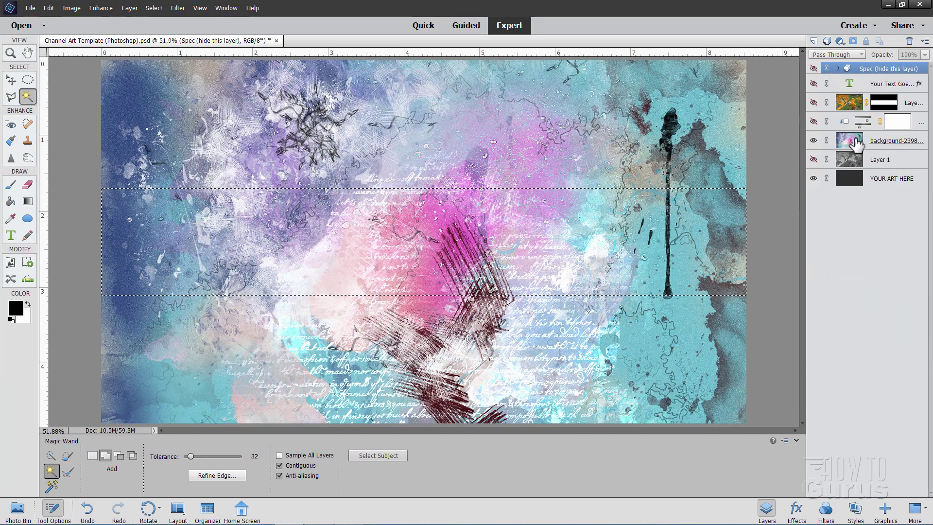
click(891, 145)
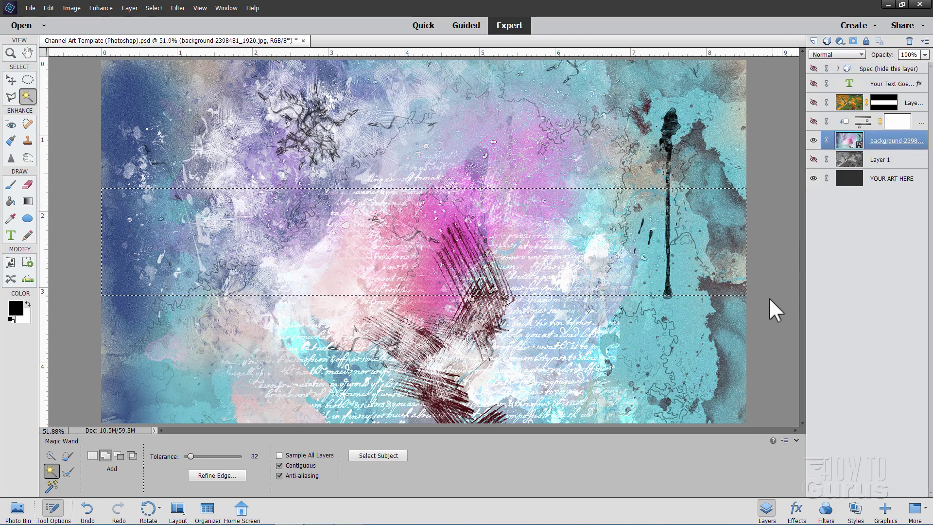
click(852, 43)
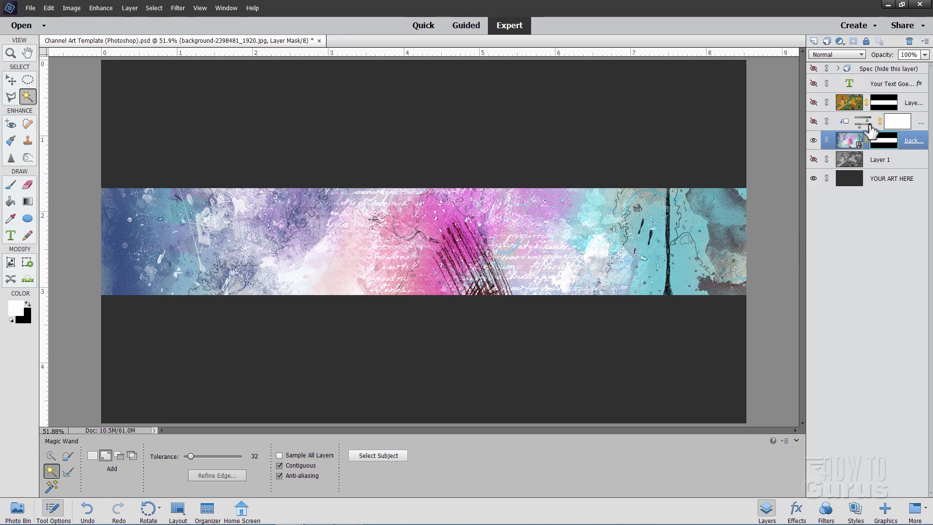
- Show the Spec template without the background image and place four vertical guides at the side edges of the tablet and desktop-minimum areas
click(813, 69)
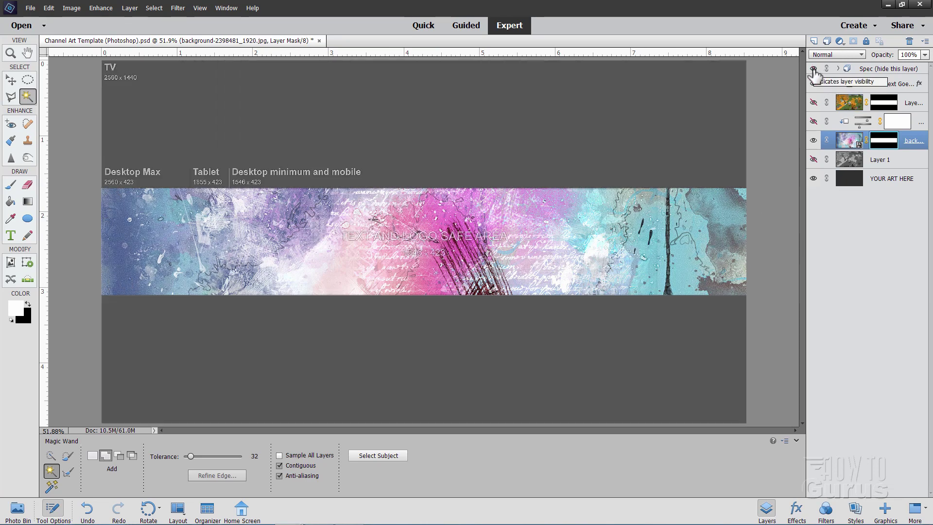
click(814, 141)
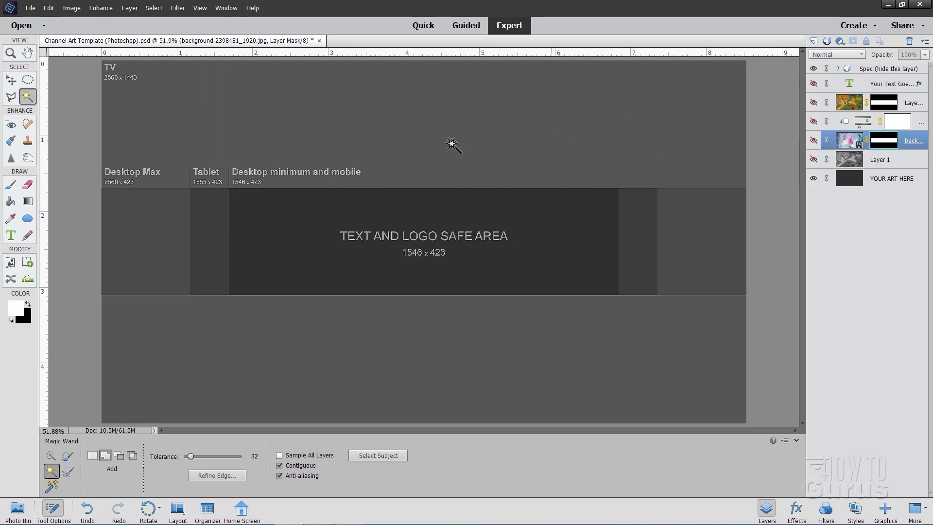
drag(46, 199, 189, 276)
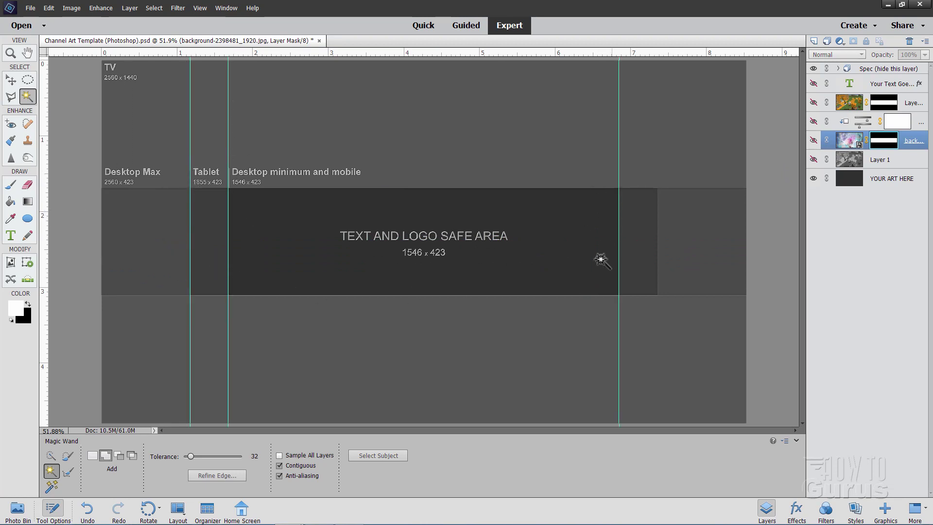
drag(46, 254, 656, 287)
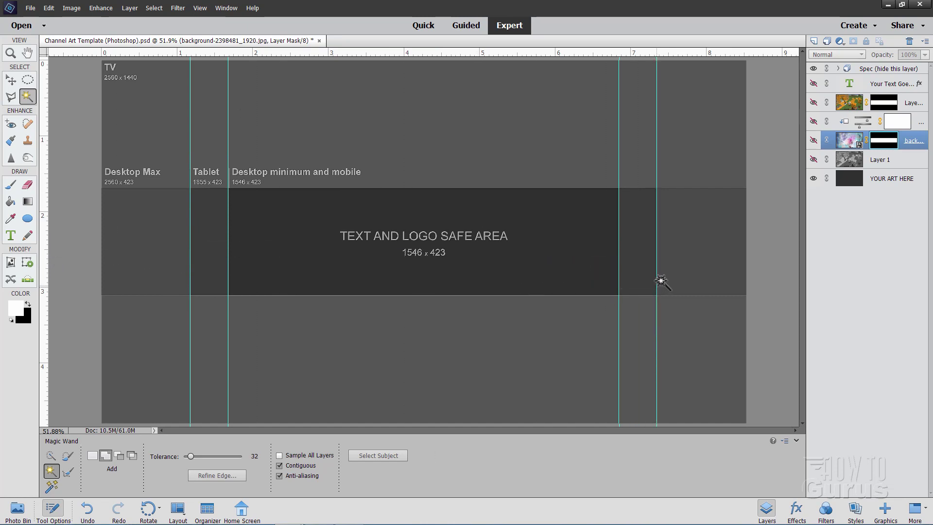
- Hide the Spec group and show the masked background, the text layer and the masked Layer 1 copy with the Move tool active
click(814, 69)
click(813, 140)
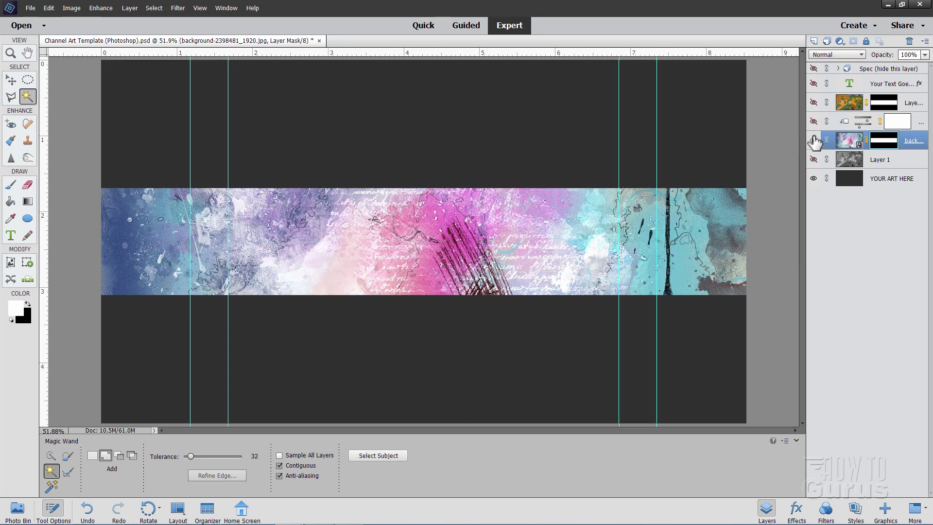
click(12, 81)
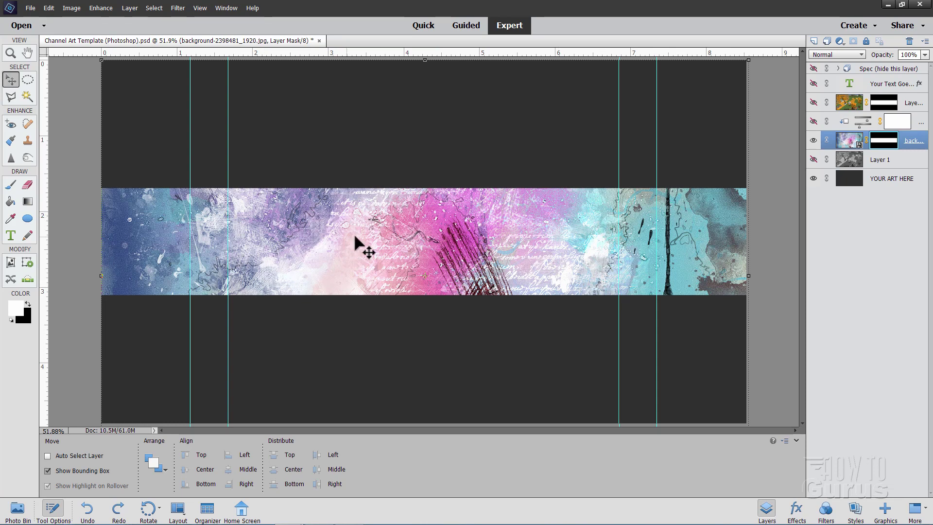
click(813, 84)
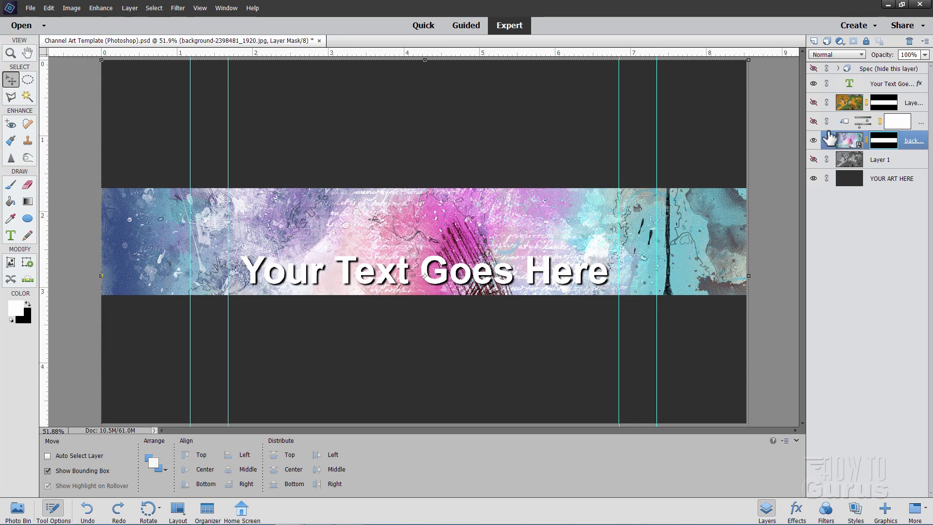
click(812, 102)
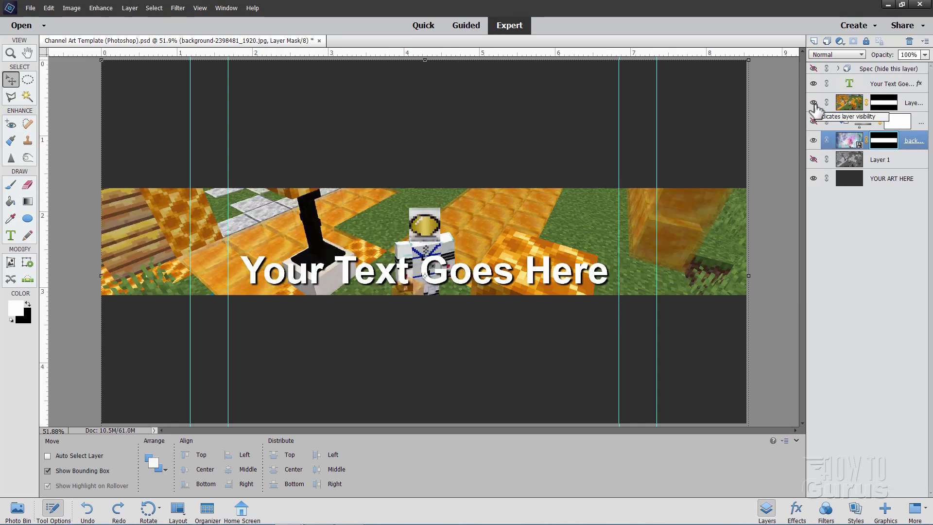
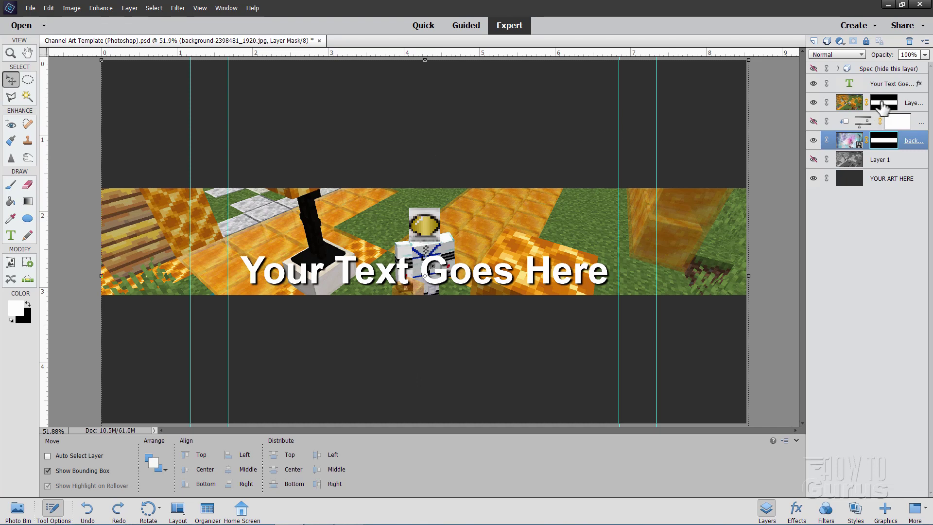
- Temporarily disable the layer mask on Layer 1 copy to view the full image, and enable the mask again
click(882, 107)
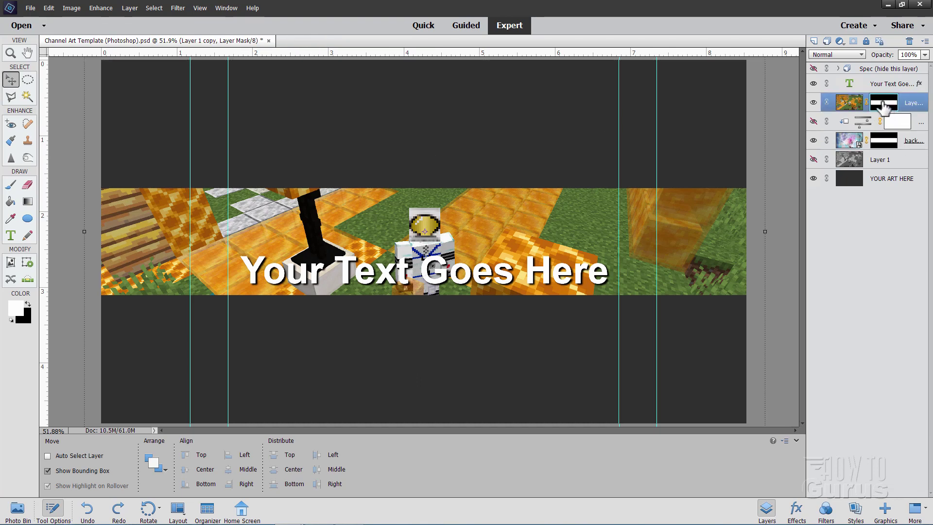
right_click(883, 106)
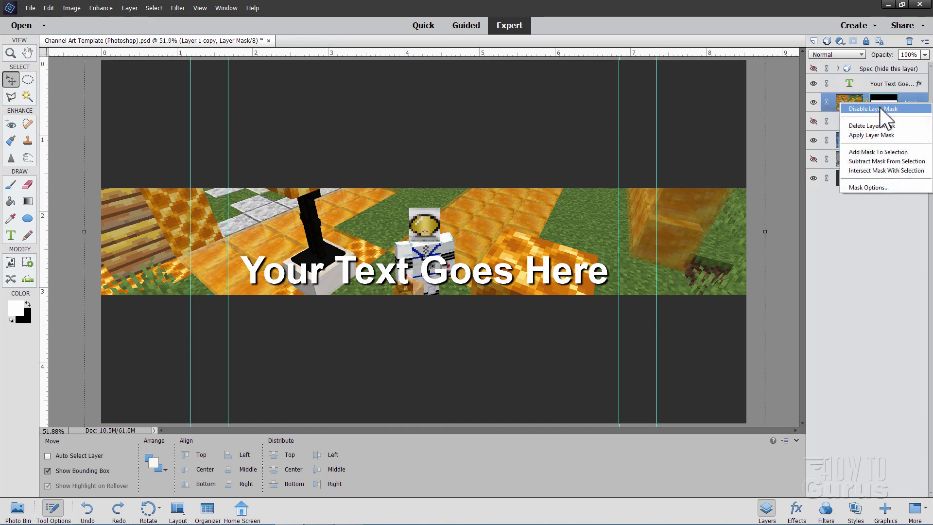
click(873, 109)
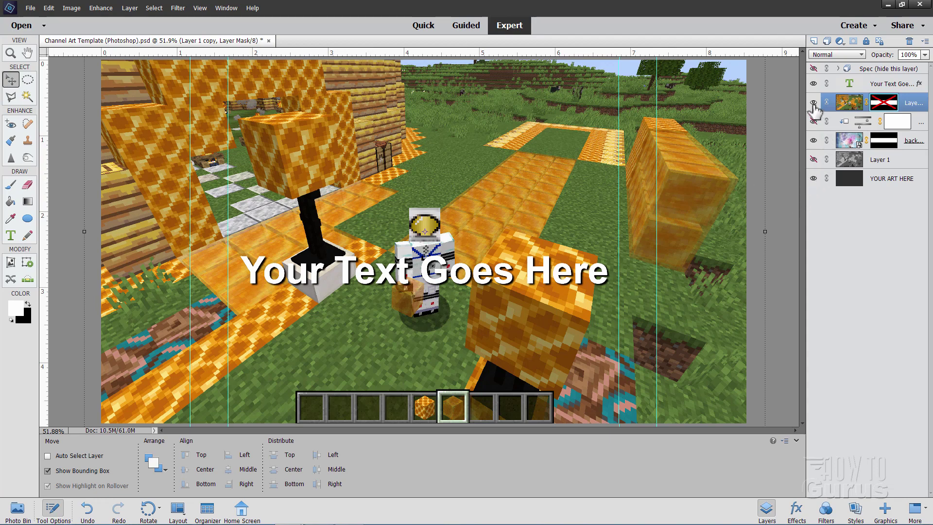
right_click(884, 106)
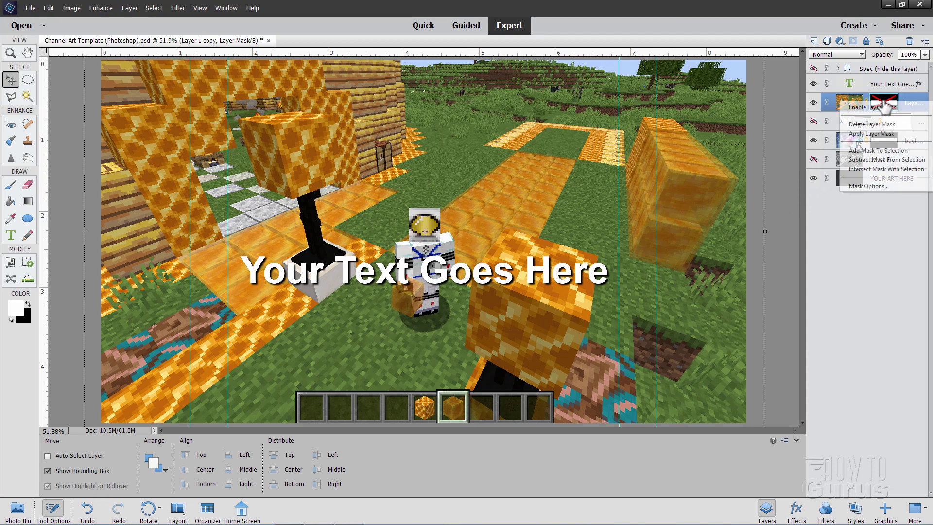
click(887, 111)
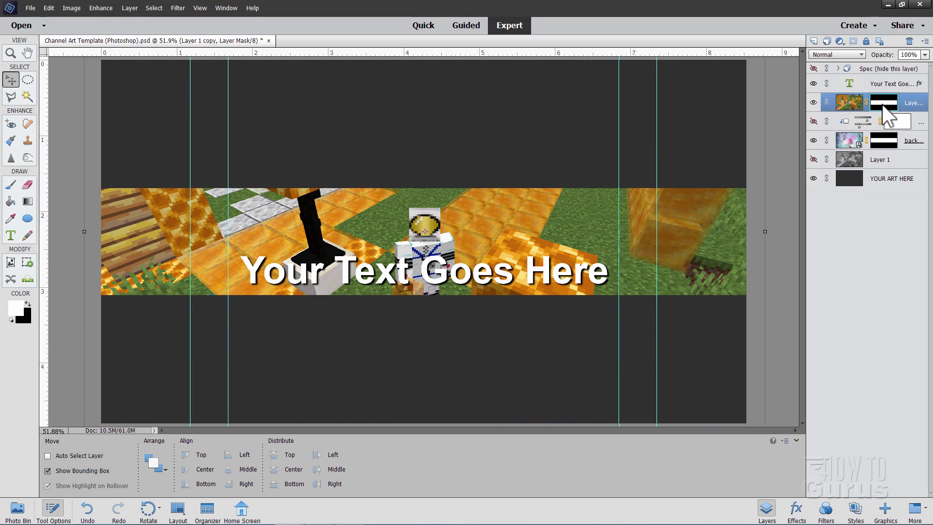
- Hide the masked background image, and show and select the grayscale Layer 1 behind the coloured banner strip
click(814, 141)
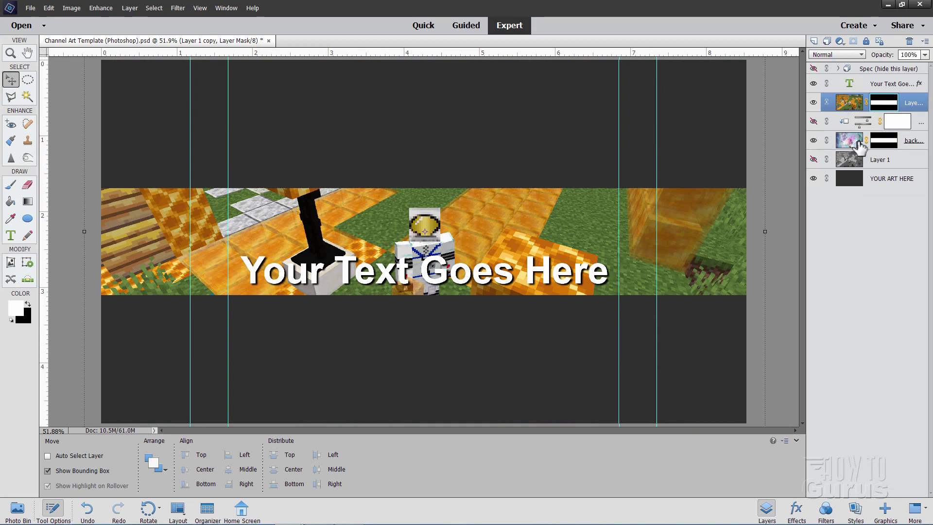
click(814, 160)
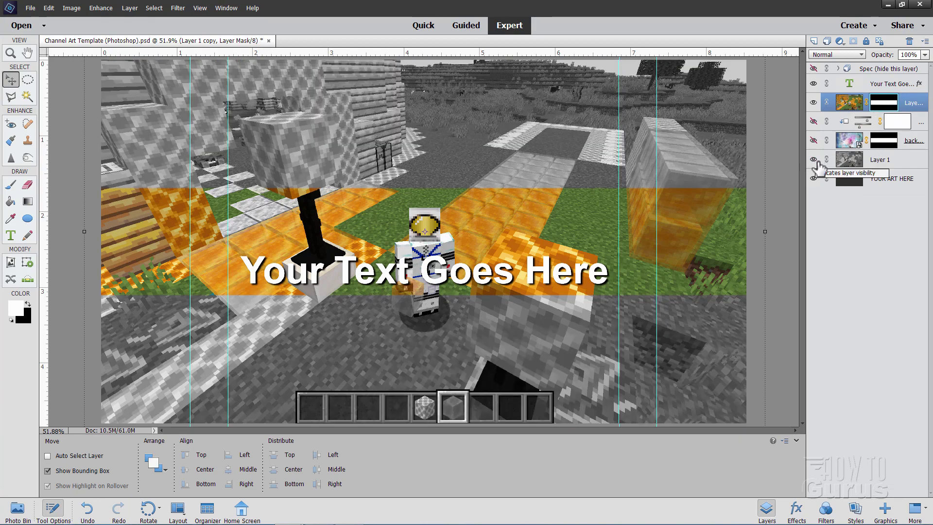
click(850, 163)
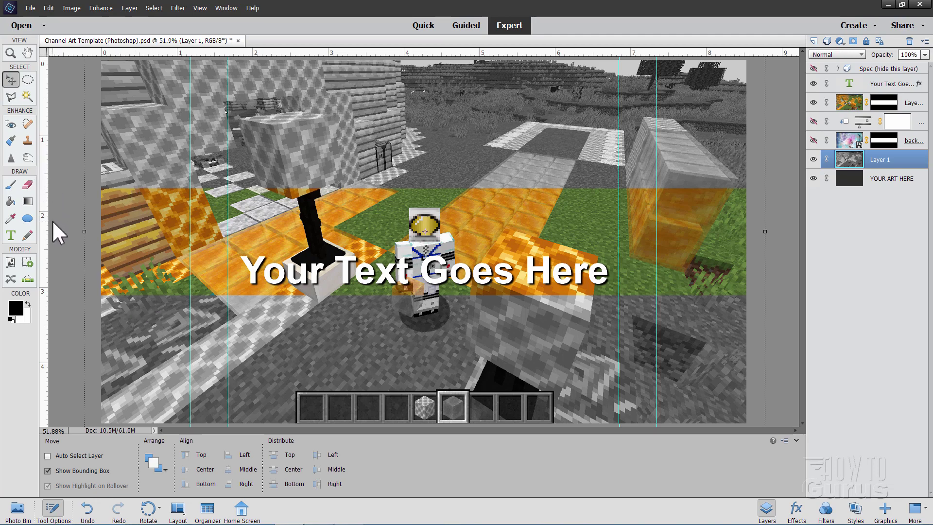
- Add a black 10 px stroke positioned outside to the masked Layer 1 copy strip
click(855, 109)
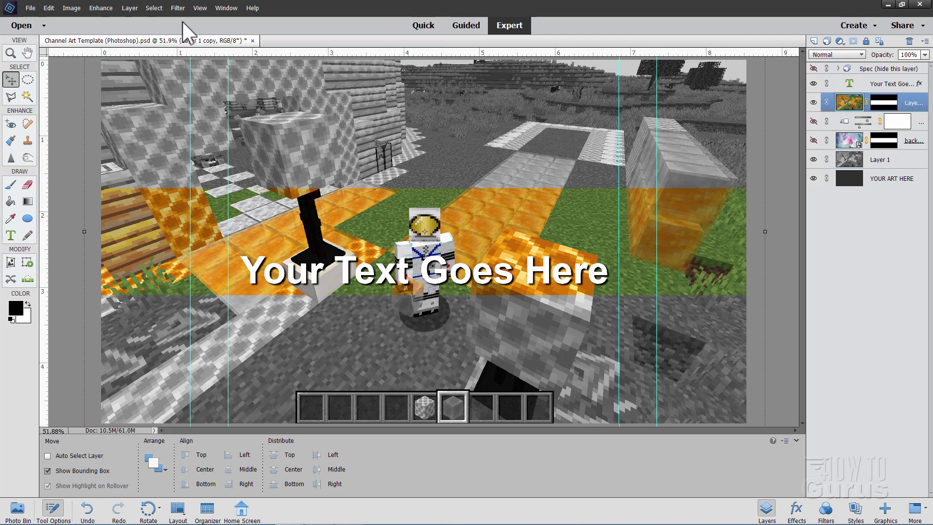
click(133, 8)
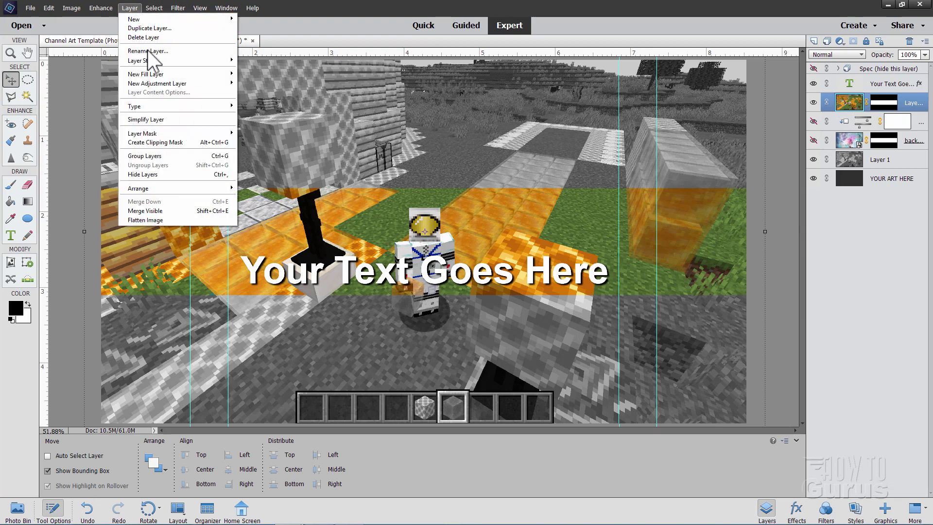
mouse_move(154, 60)
click(245, 61)
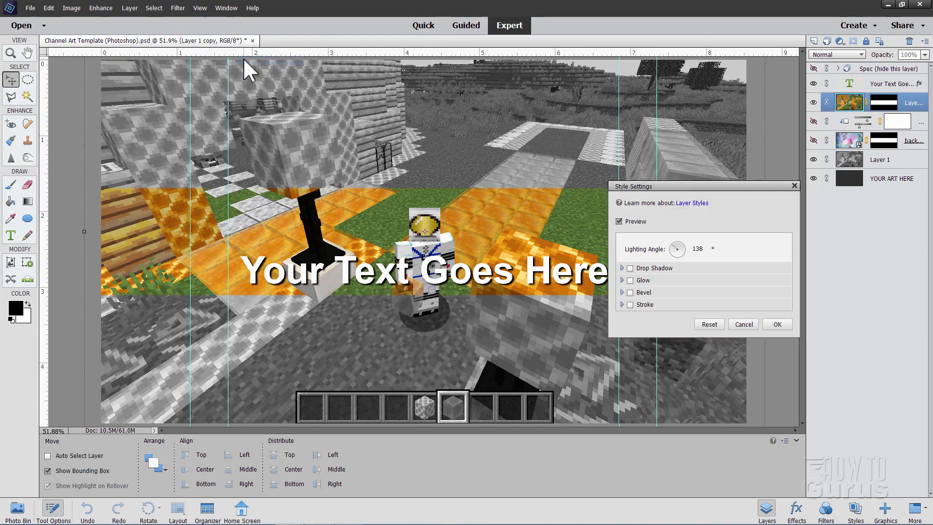
click(629, 305)
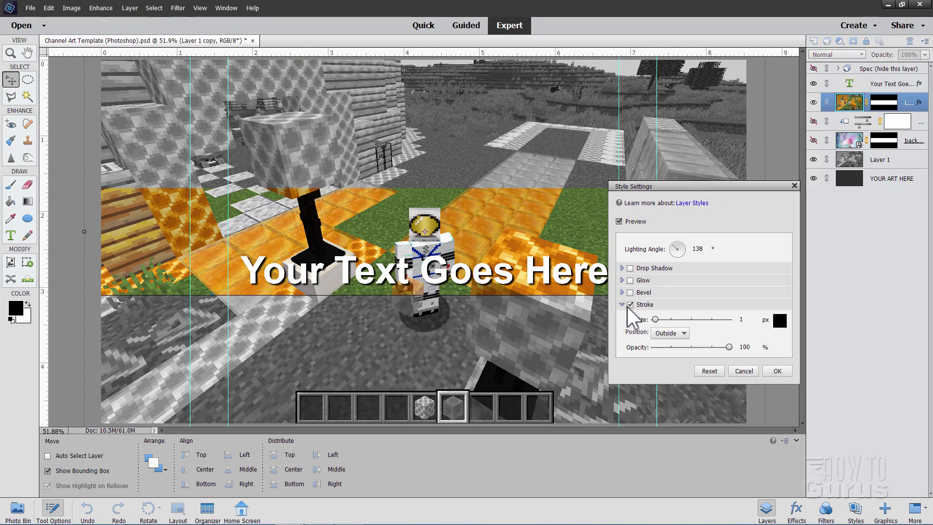
click(622, 304)
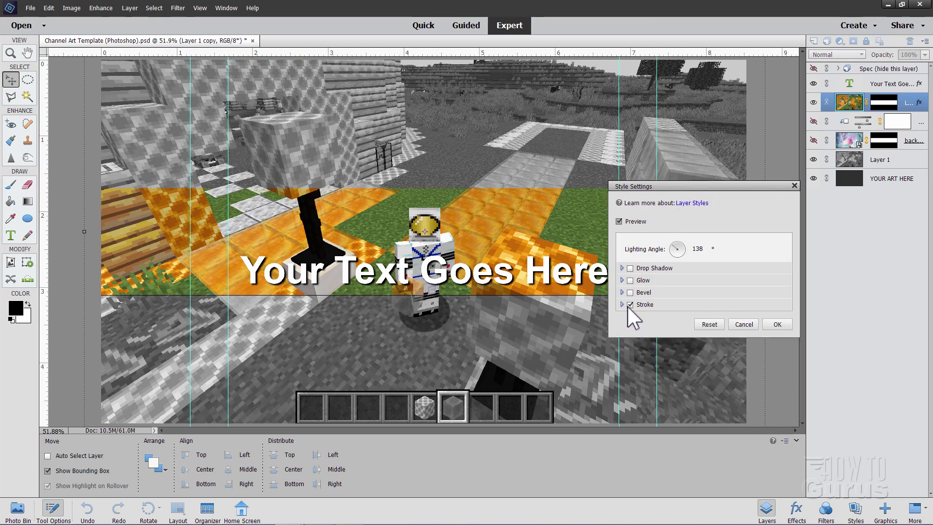
click(622, 305)
click(683, 332)
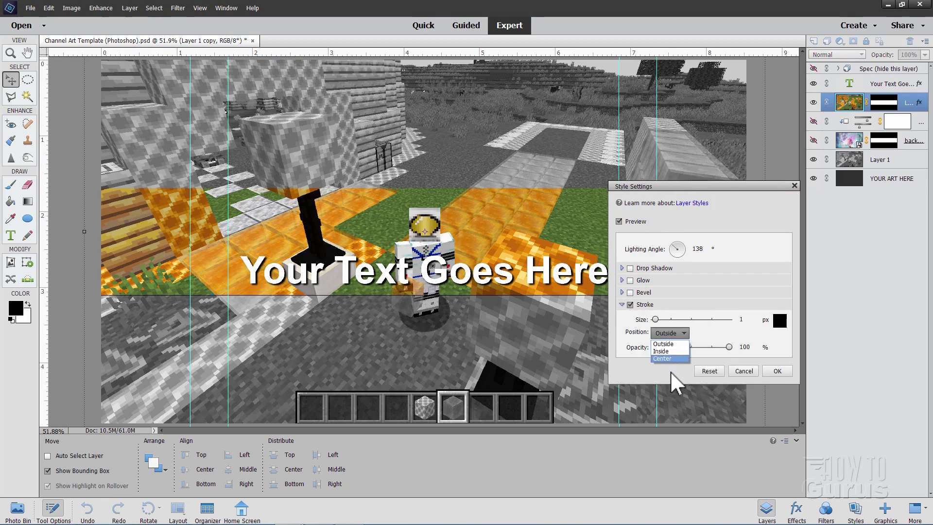
click(671, 345)
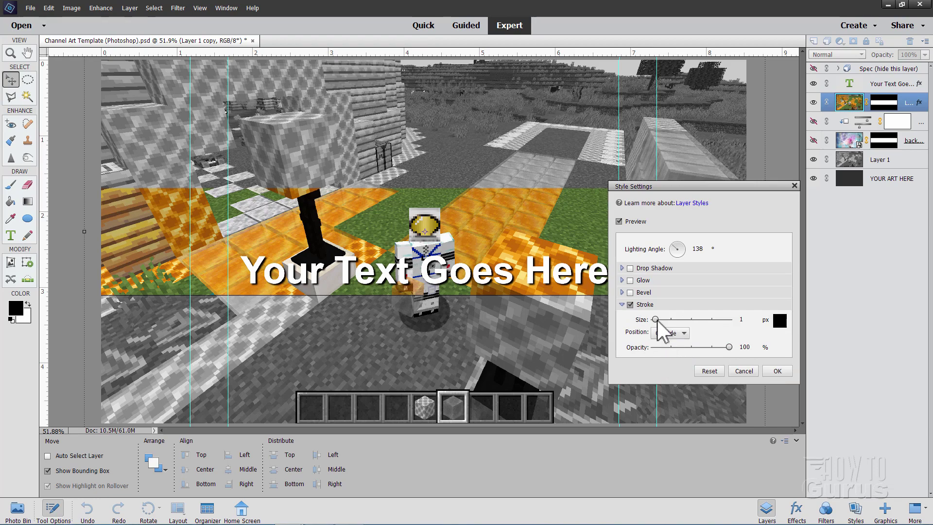
drag(655, 320, 659, 319)
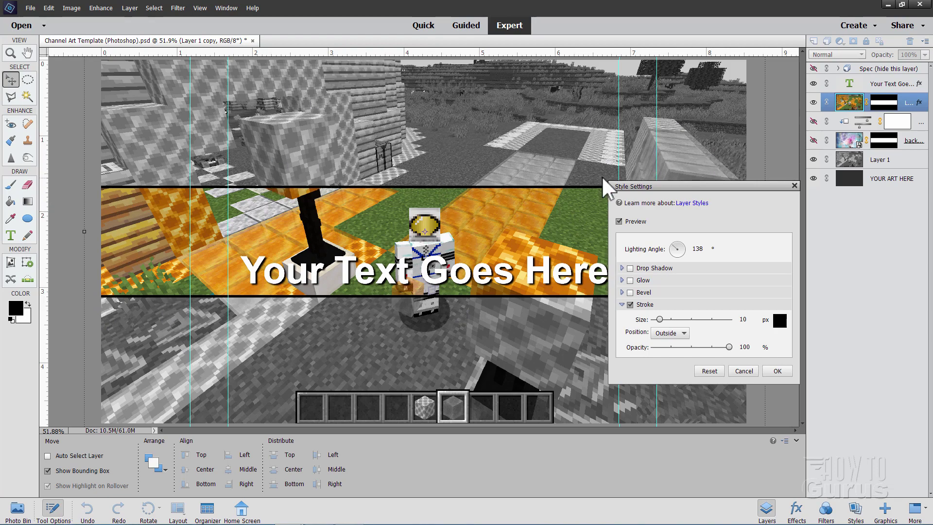
click(777, 370)
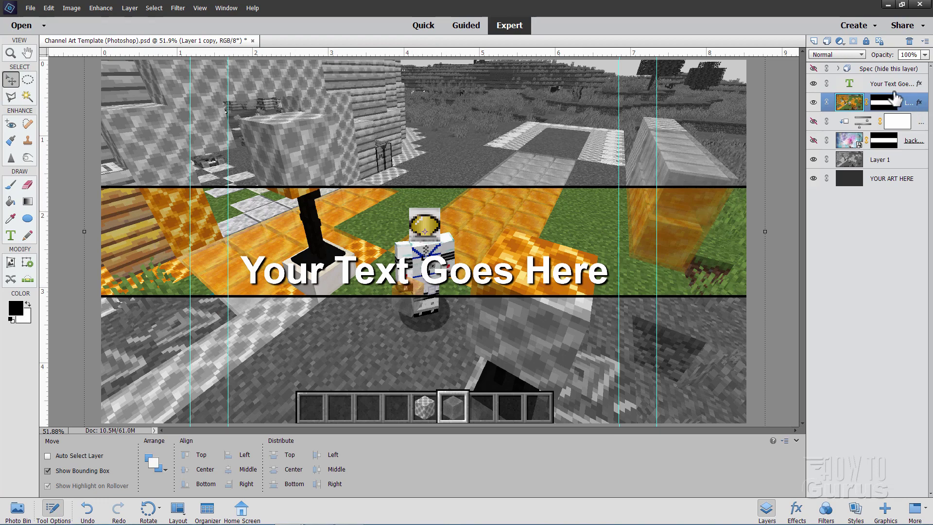
- Duplicate the "Your Text Goes Here" text layer and move the copy into the area below the banner strip
click(880, 85)
right_click(880, 86)
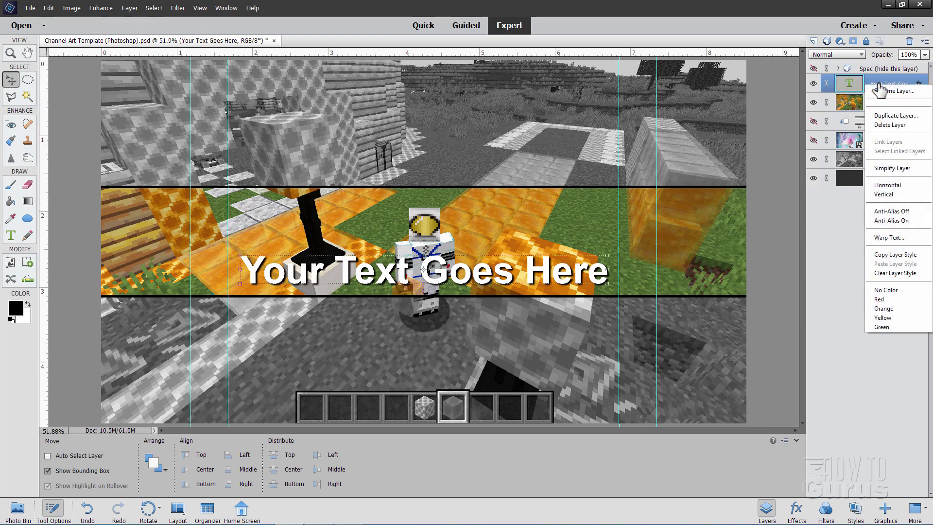
click(894, 108)
click(548, 173)
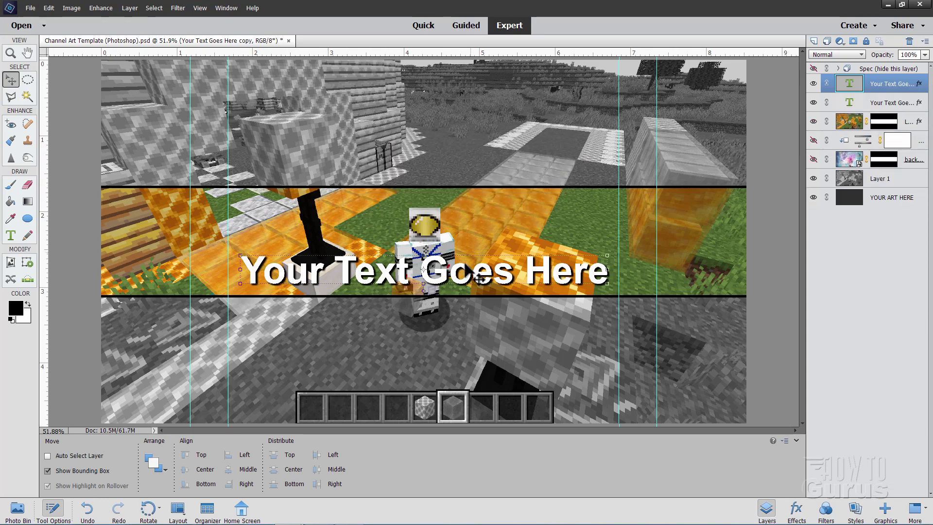
drag(438, 286, 435, 363)
- Place another duplicate of the text in the area above the banner strip, and hide both text copies
right_click(875, 85)
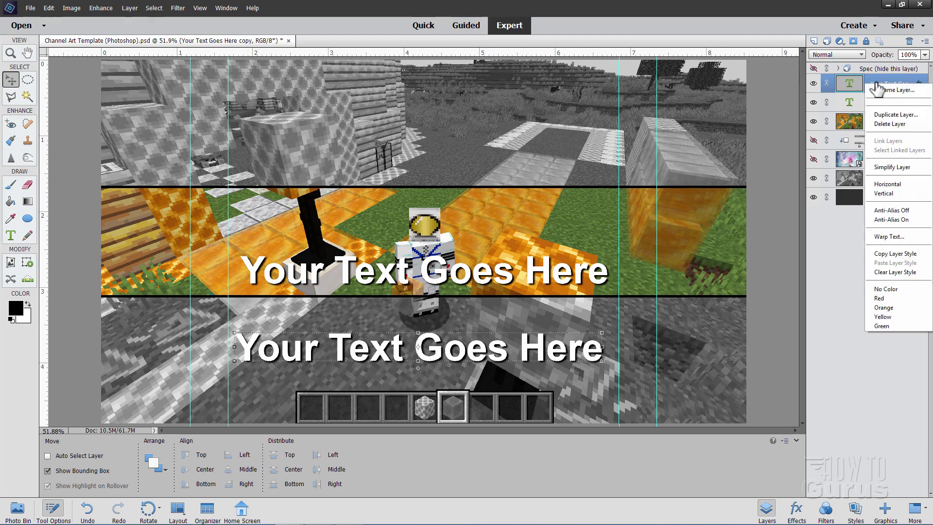
click(887, 112)
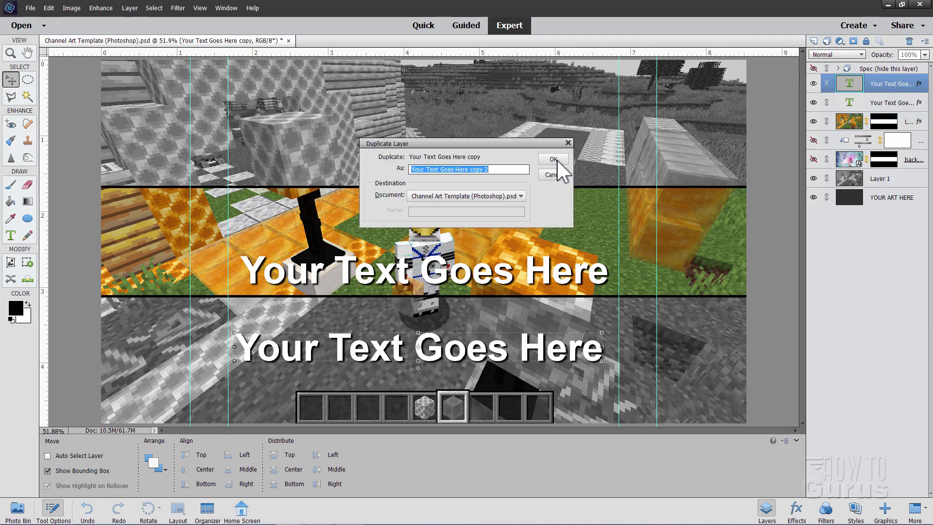
click(553, 160)
drag(447, 329, 453, 119)
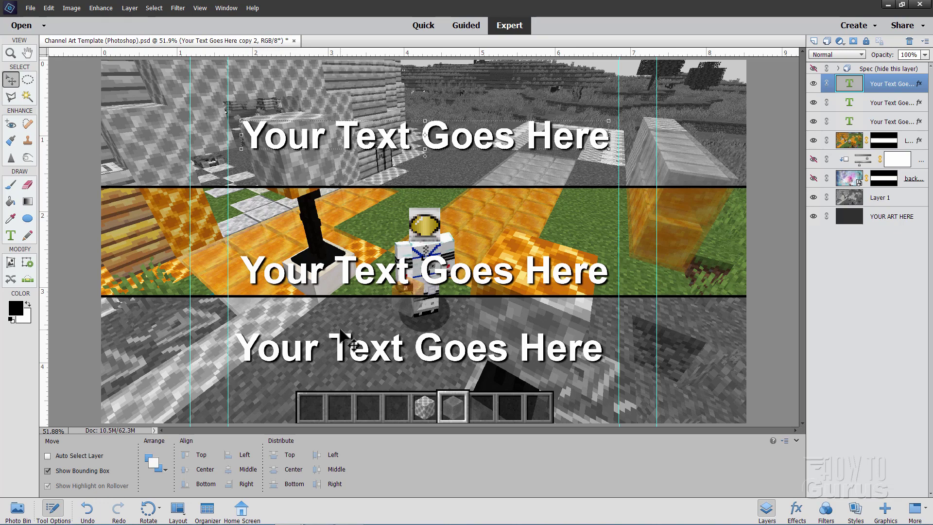
click(814, 85)
click(813, 102)
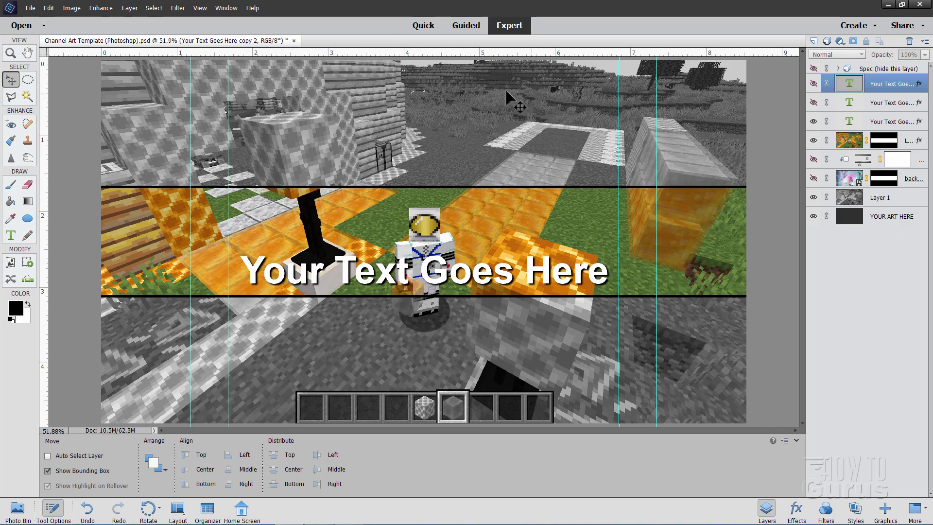
- Disable the background image's layer mask, and hide both that image and the grayscale Layer 1 so only the dark backdrop surrounds the strip
right_click(889, 179)
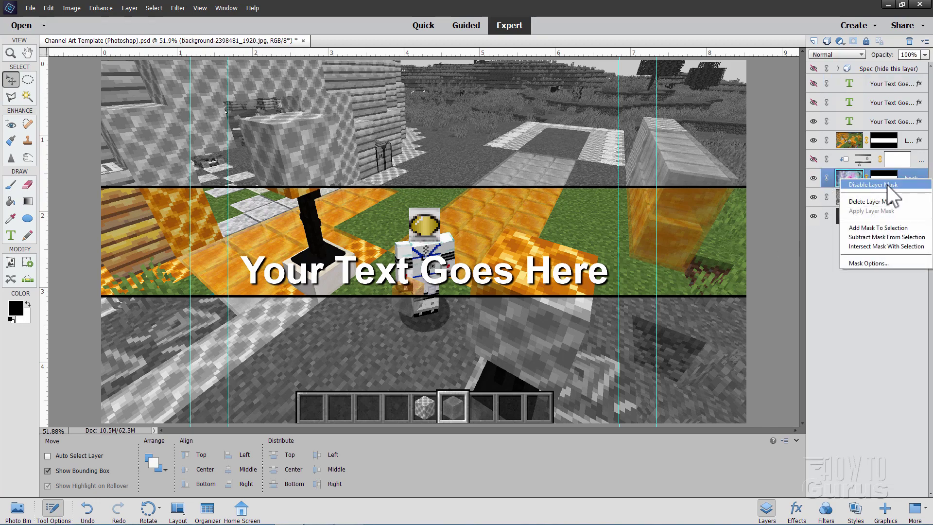
click(873, 184)
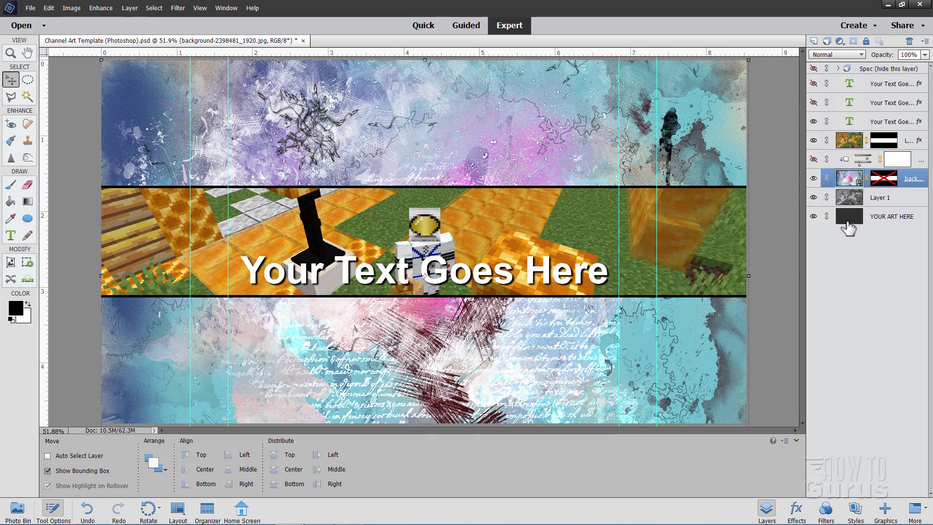
click(813, 198)
click(814, 178)
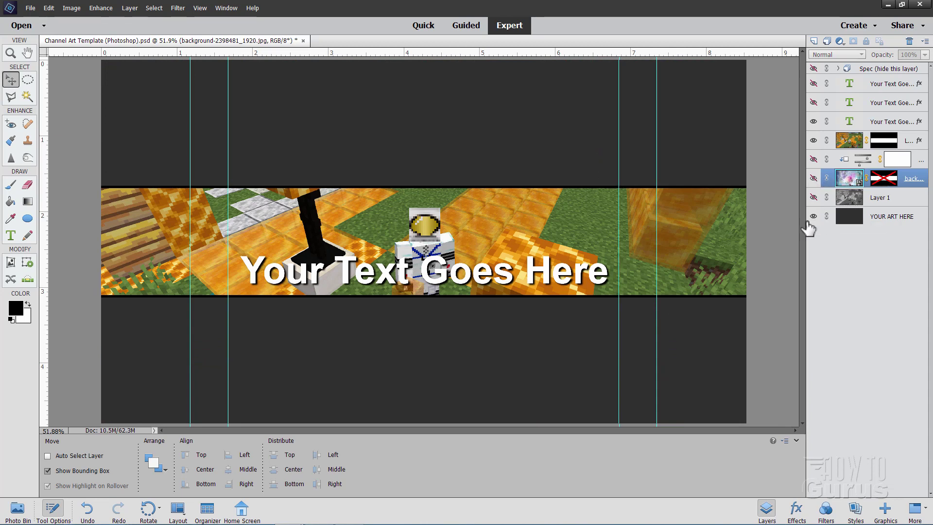
- Turn off the stroke in the layer style of Layer 1 copy
click(915, 145)
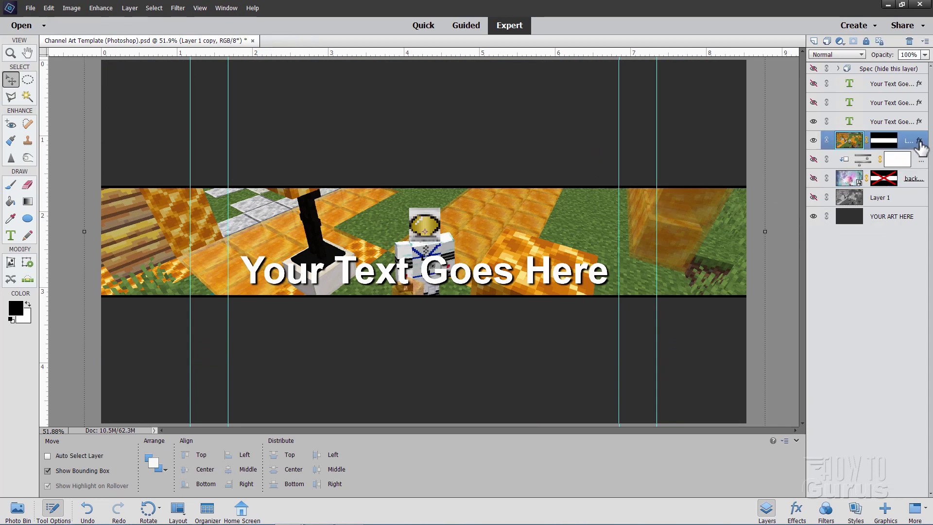
double_click(919, 141)
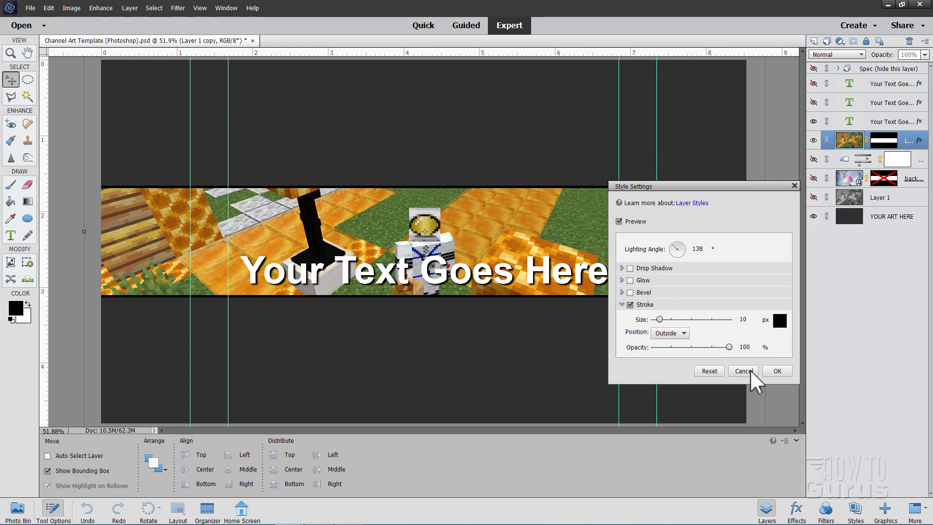
click(630, 304)
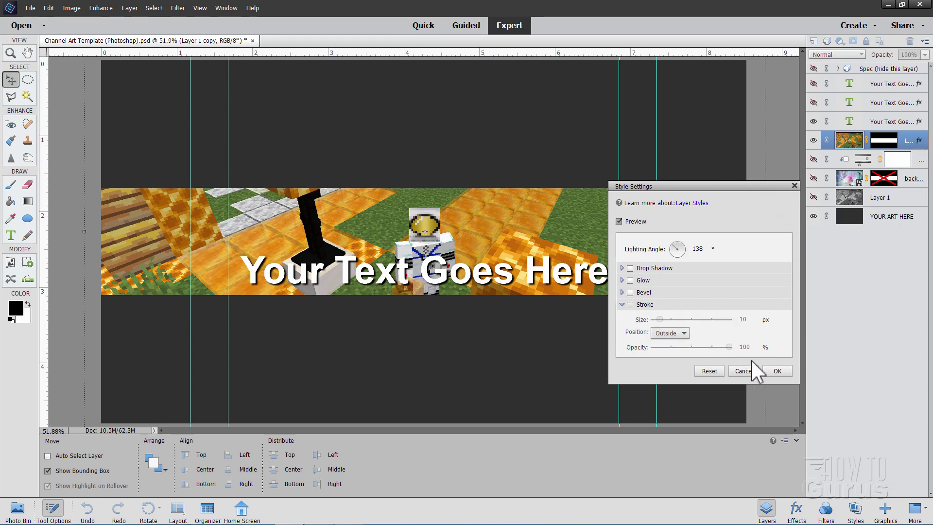
click(777, 370)
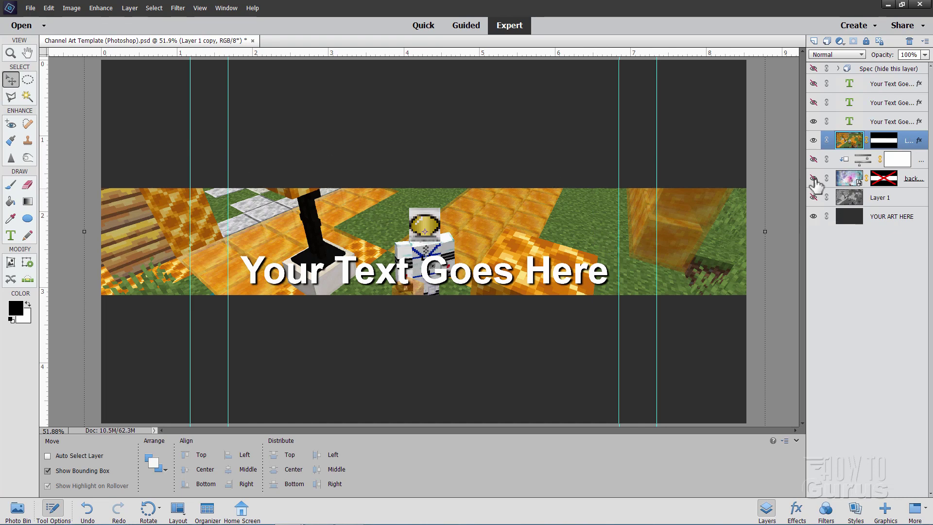
- On the mask of Layer 1 copy, select the strip's end right of the desktop-minimum area with the Rectangular Marquee and fill it with black
click(891, 146)
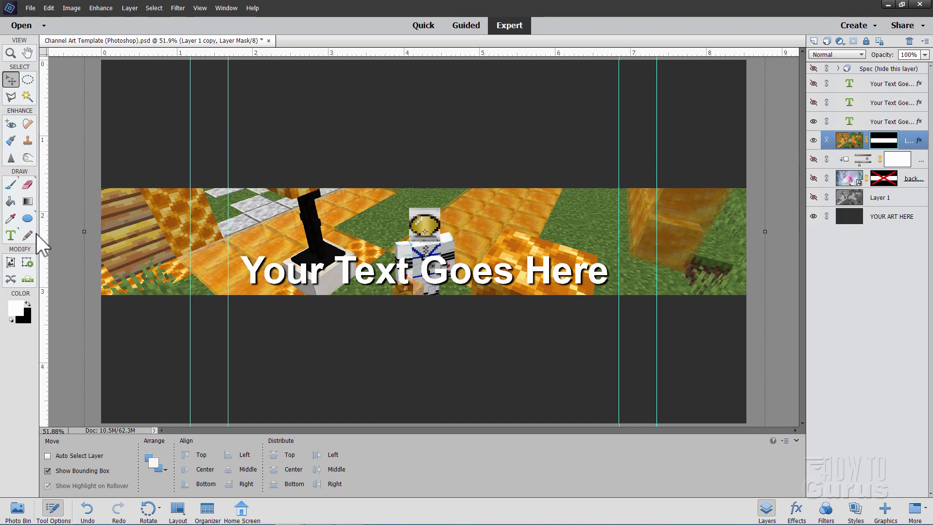
click(28, 79)
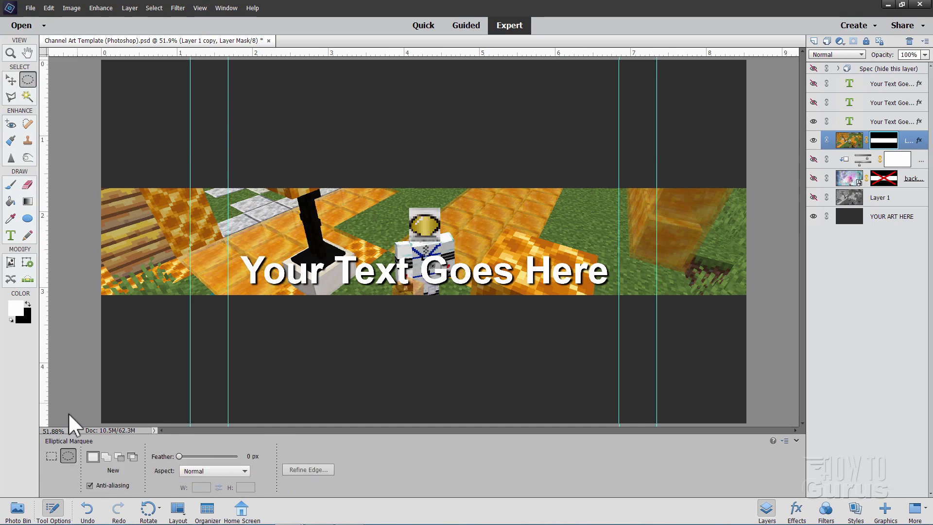
drag(746, 164, 619, 322)
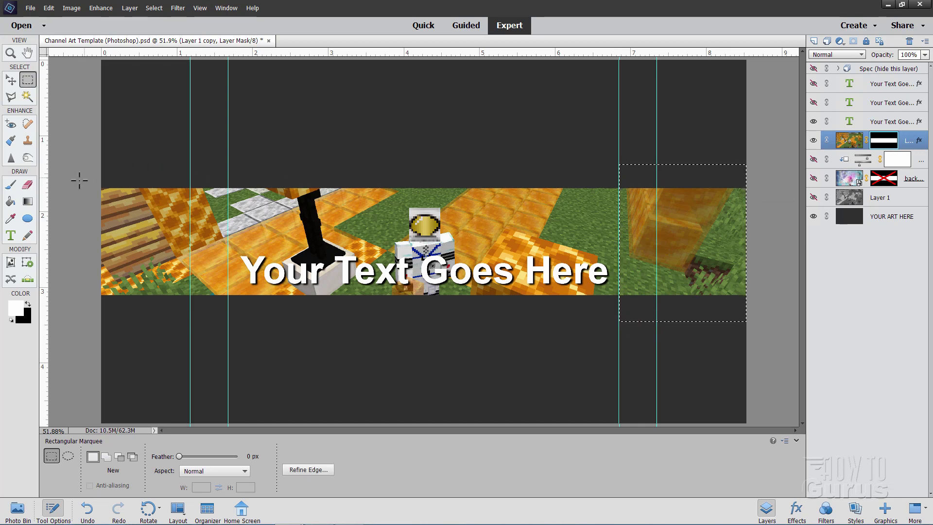
click(28, 303)
click(11, 201)
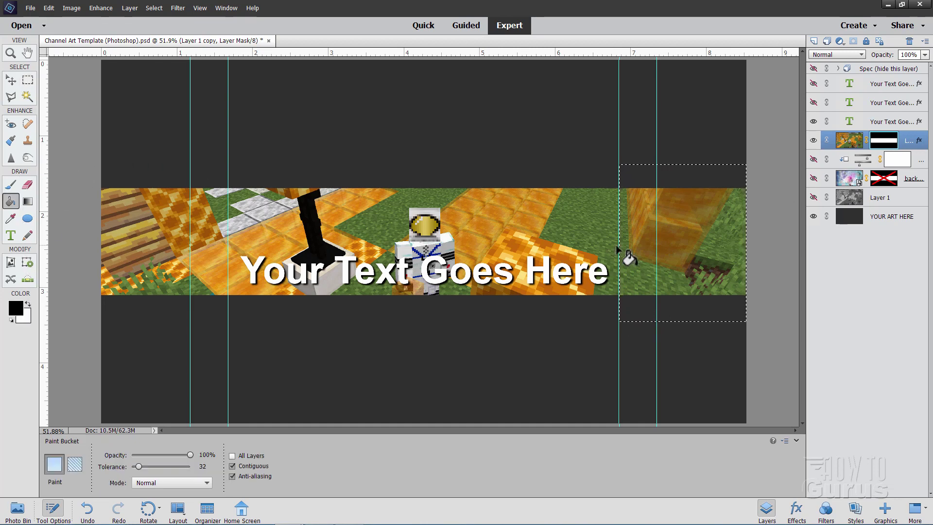
click(670, 241)
- Mask out the strip's end left of the desktop-minimum area with a black-filled rectangular selection, and deselect it
click(27, 79)
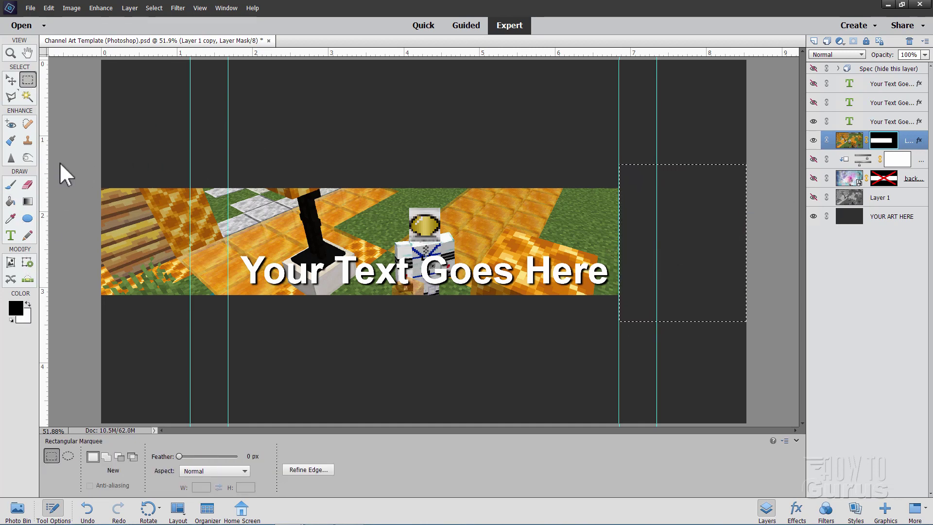
mouse_move(77, 162)
mouse_down()
mouse_move(117, 285)
mouse_move(227, 310)
mouse_up()
click(10, 201)
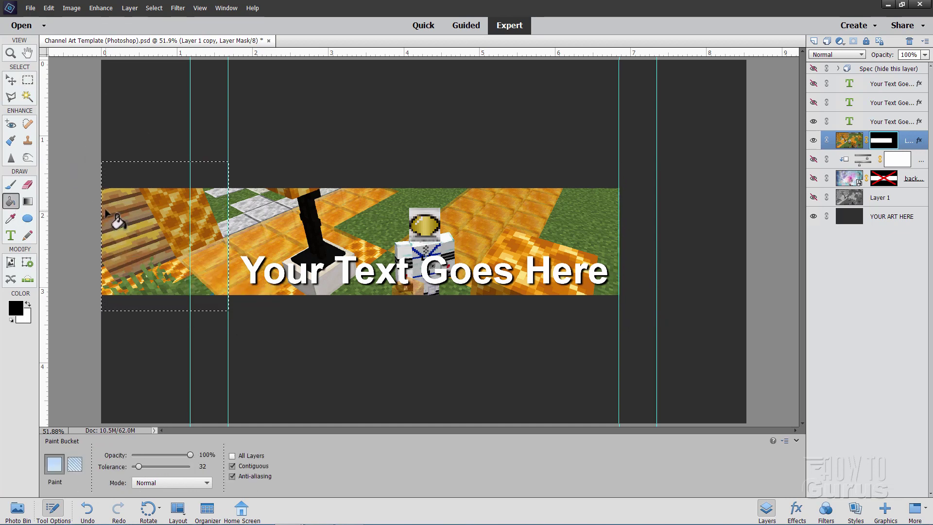
click(103, 208)
click(148, 10)
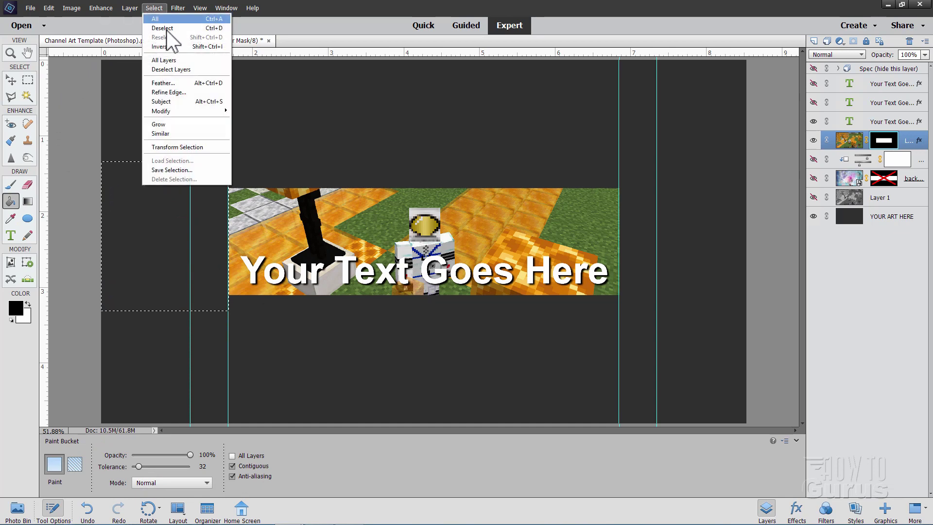
click(159, 29)
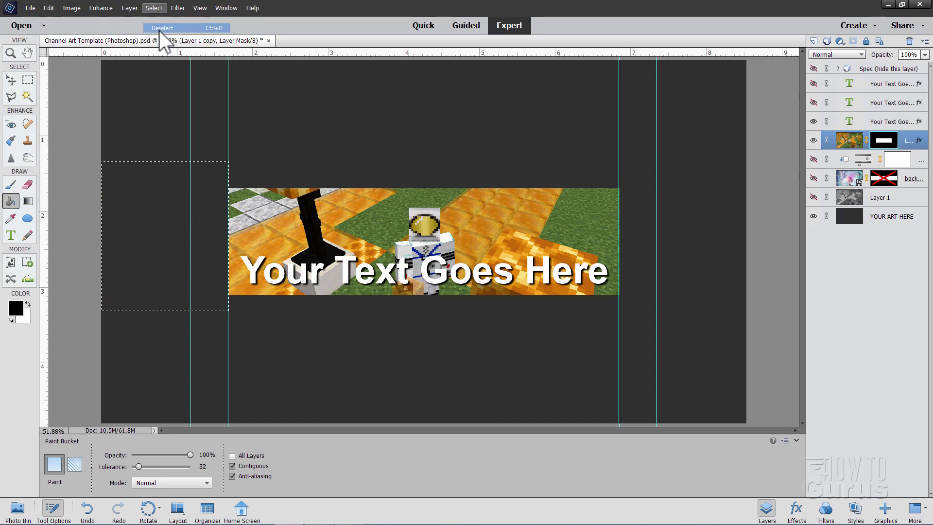
click(10, 80)
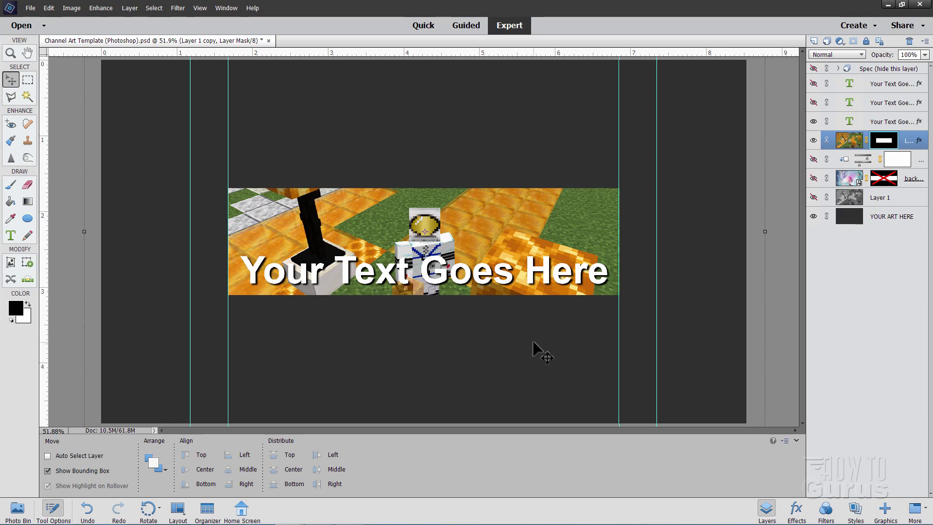
- Delete the layer mask from Layer 1 copy, and show the Spec group with its layers expanded
click(814, 69)
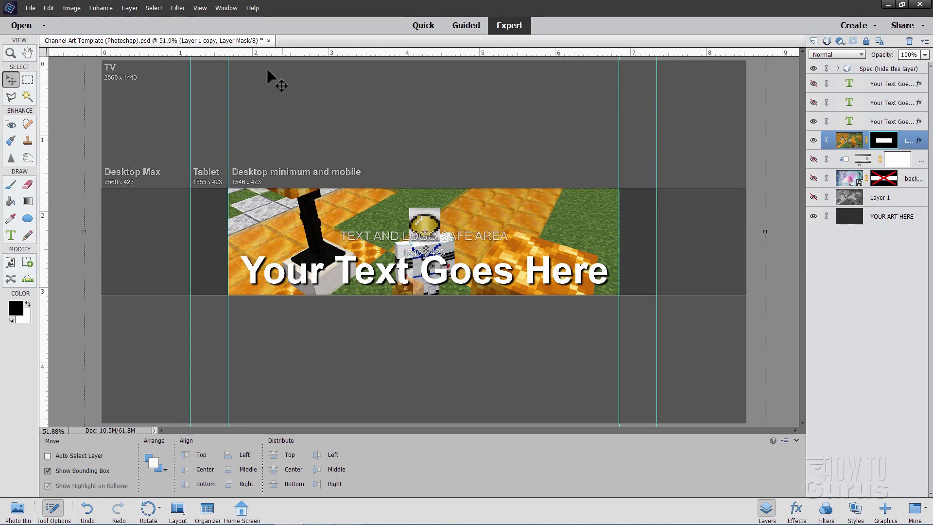
right_click(884, 141)
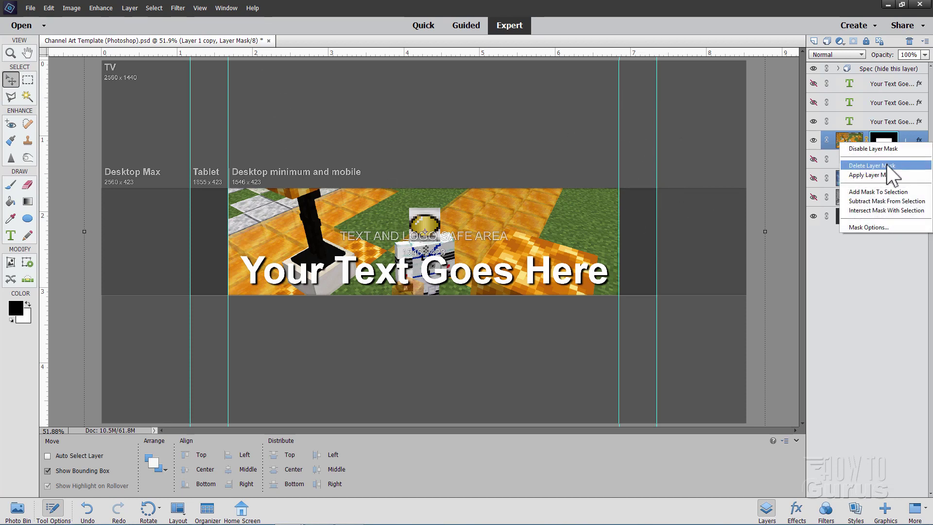
click(871, 166)
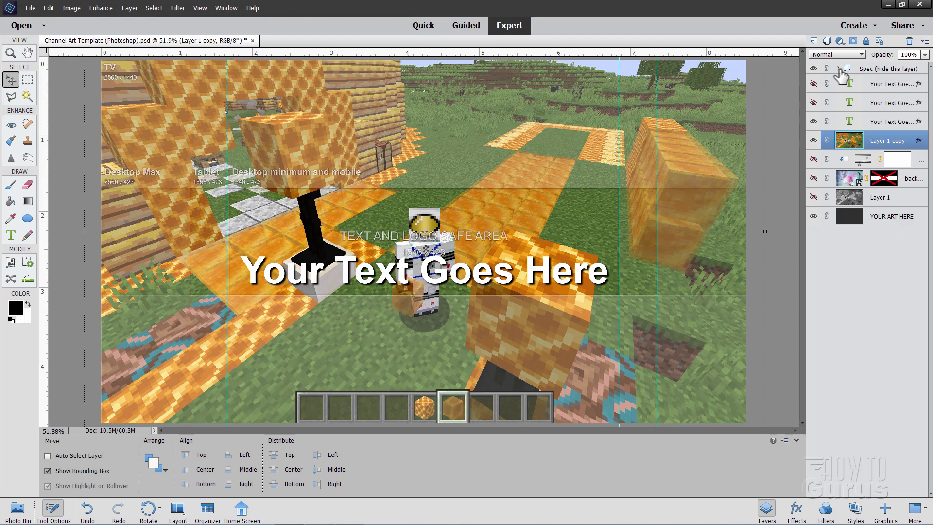
click(839, 69)
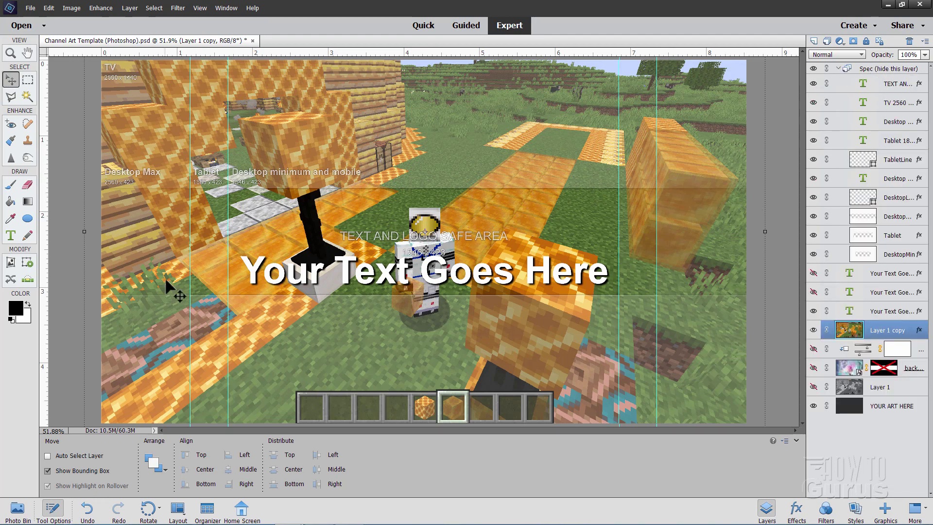
- Select the full-width desktop-maximum strip from the DesktopMax layer with the Magic Wand, and collapse the Spec group
click(867, 218)
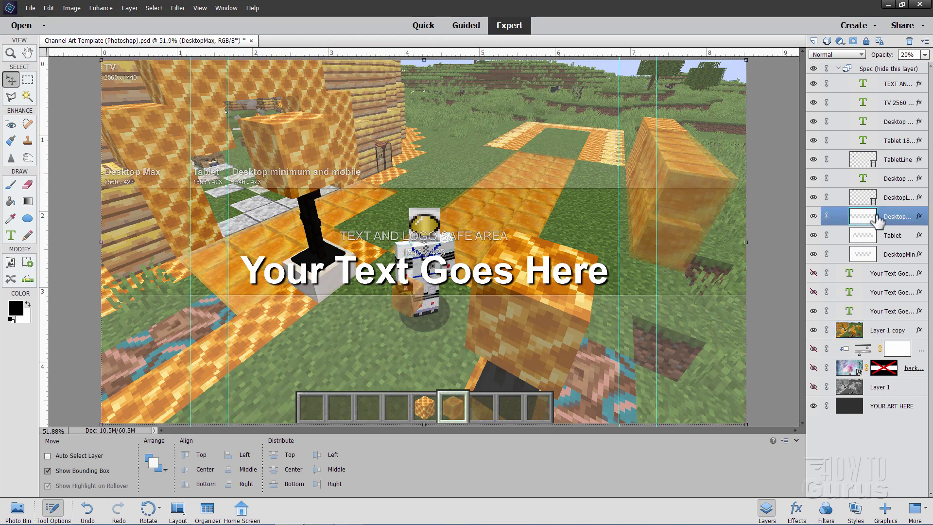
click(27, 96)
click(291, 215)
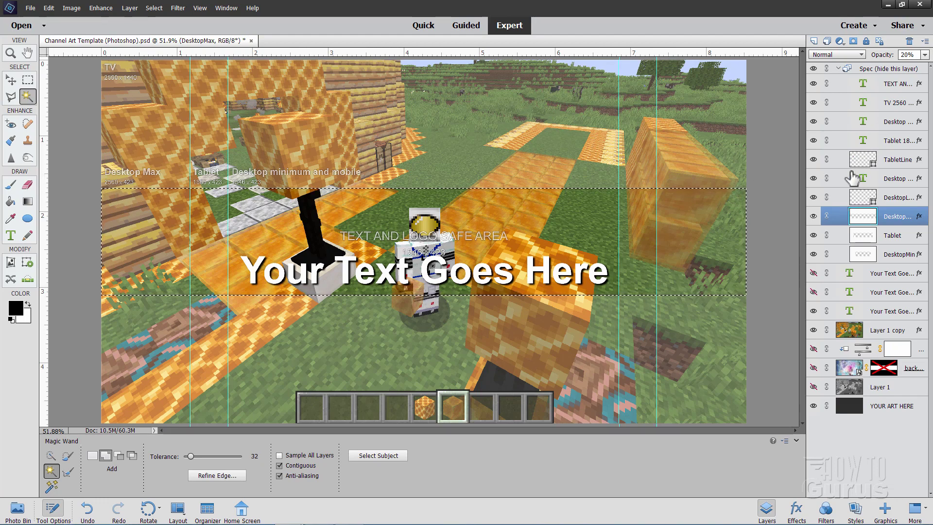
click(840, 74)
click(839, 70)
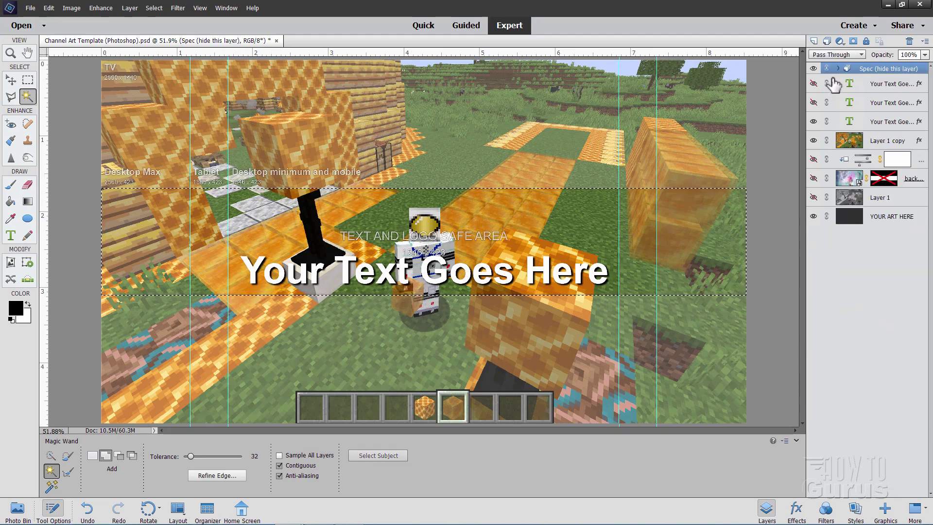
- Add a layer mask to Layer 1 copy from the strip selection, and hide the Spec group
click(857, 141)
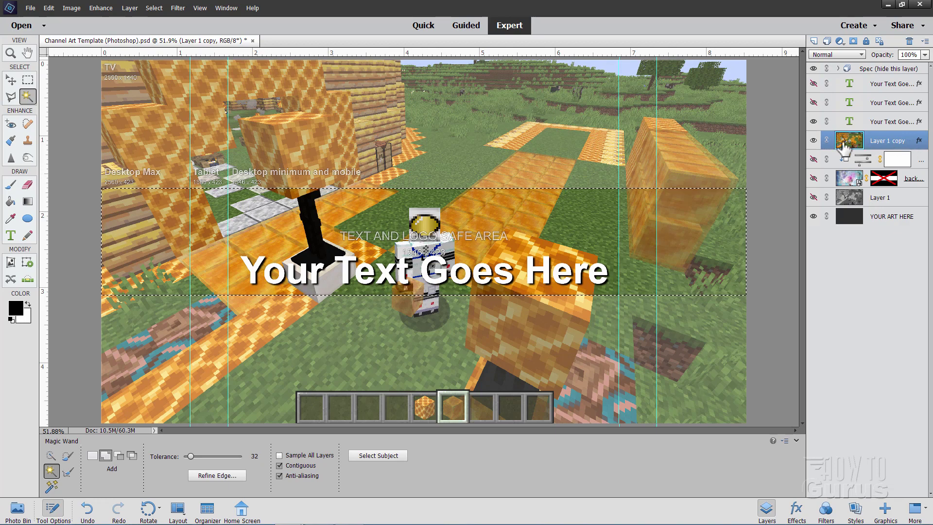
click(853, 44)
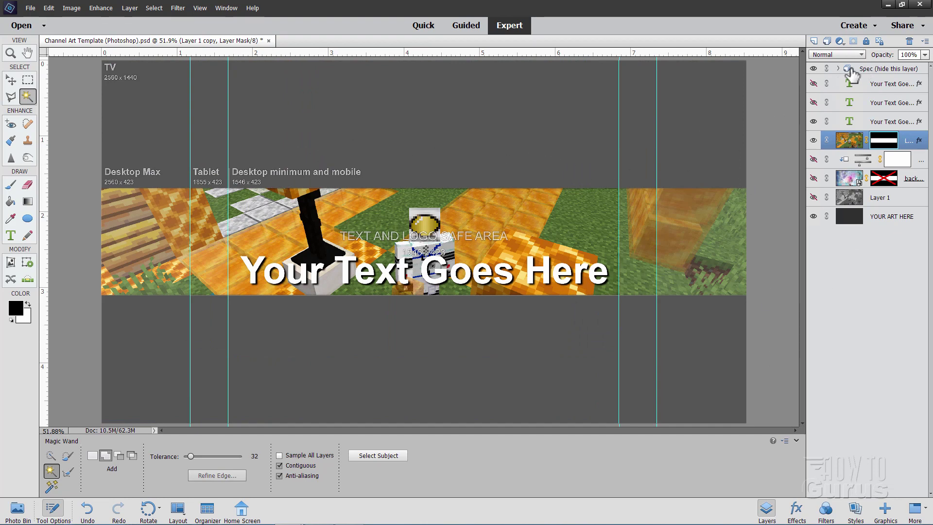
click(813, 69)
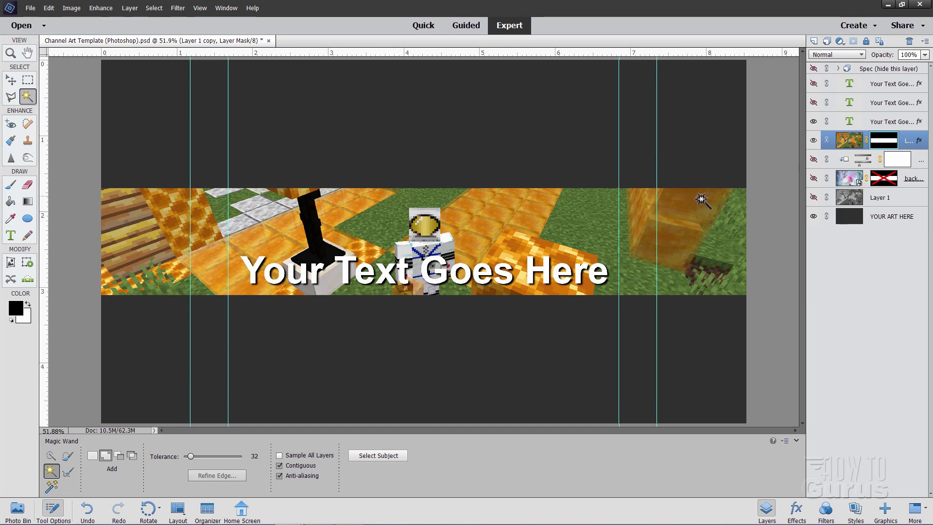
key(v)
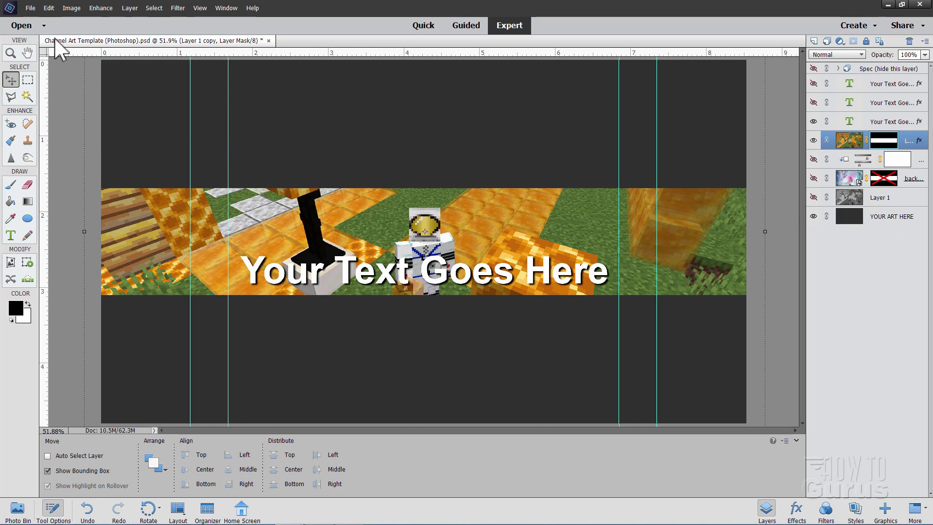
- Review the Save for Web export settings with JPEG format and Maximum quality, leaving without saving
click(30, 8)
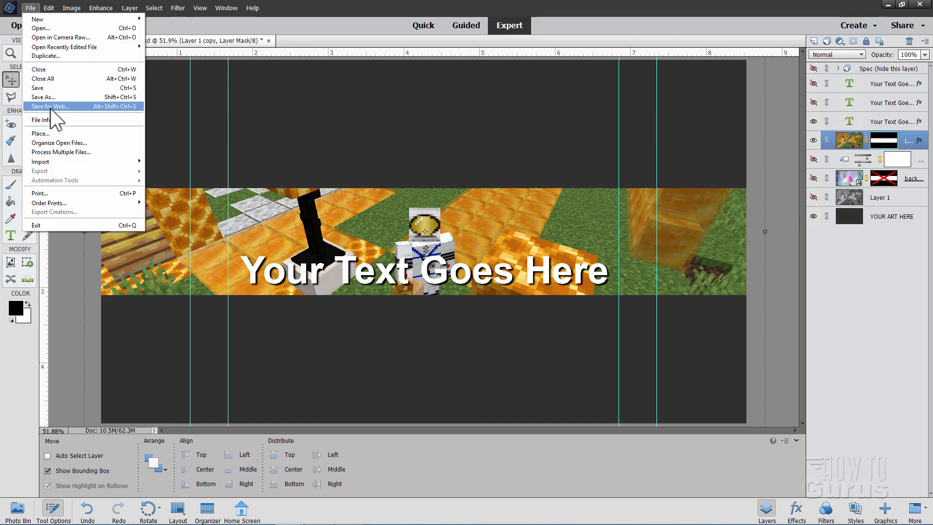
click(49, 106)
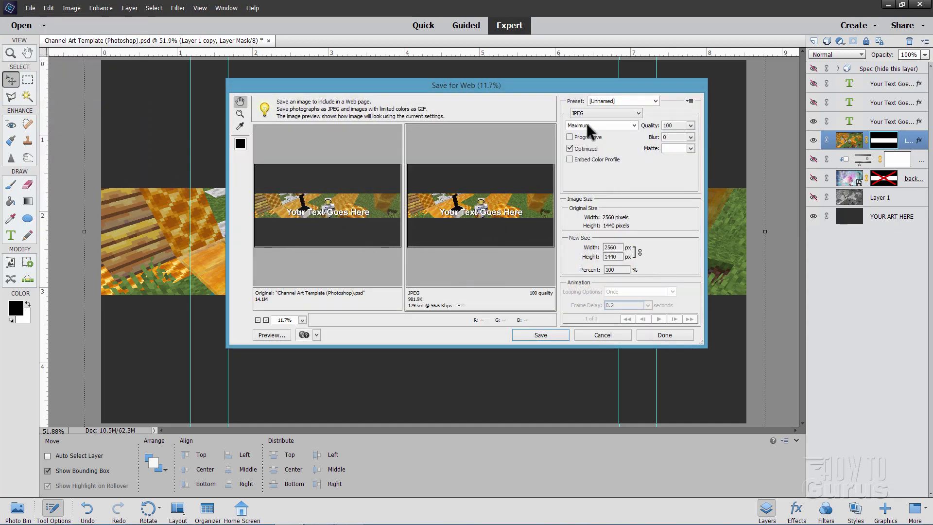
click(609, 114)
click(607, 112)
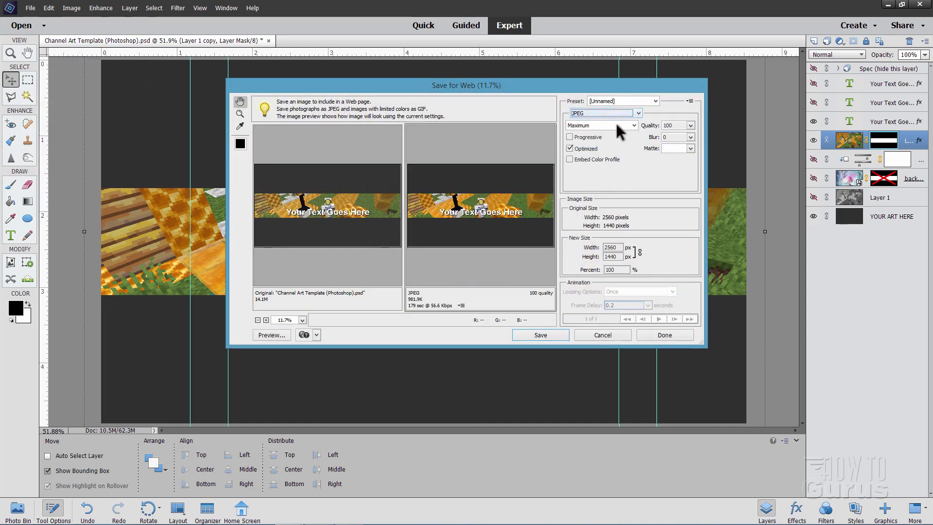
click(616, 125)
click(581, 164)
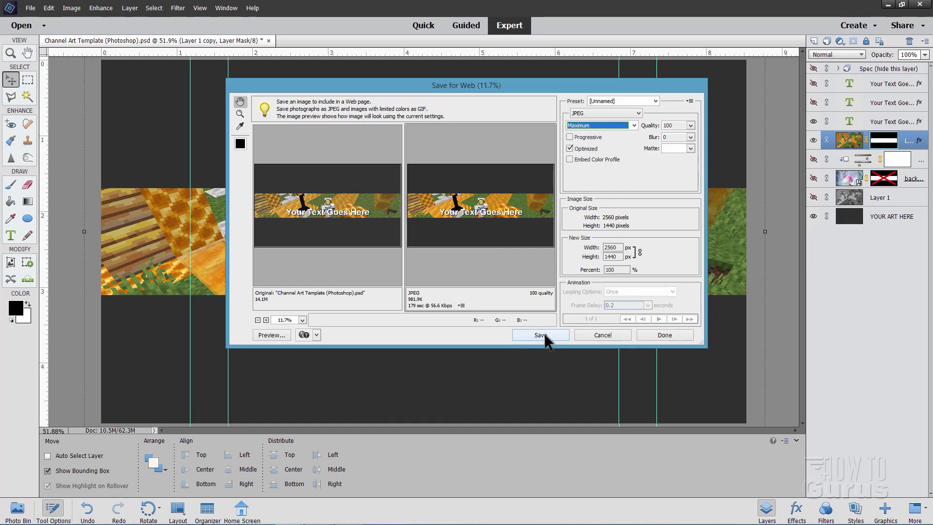
click(614, 337)
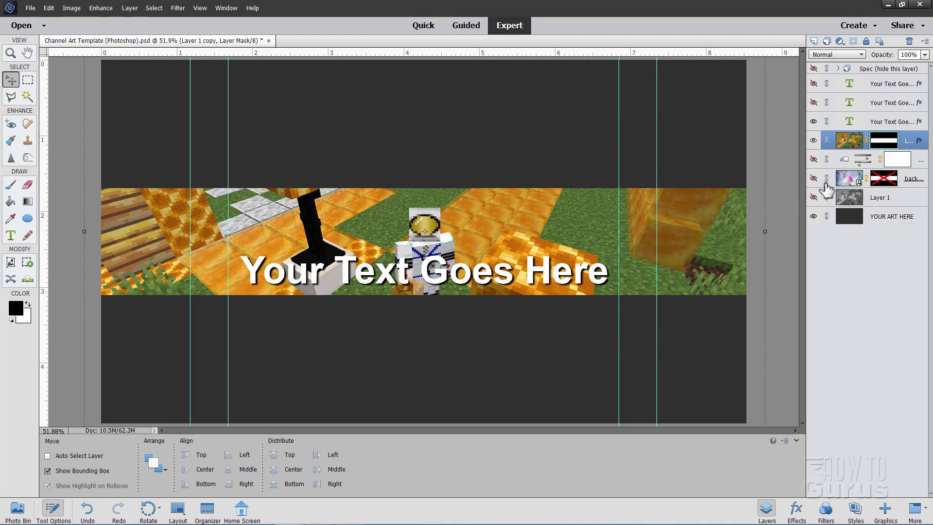
- Show the grayscale Layer 1, and add a 10 px black outside stroke at 100% opacity to Layer 1 copy
click(814, 197)
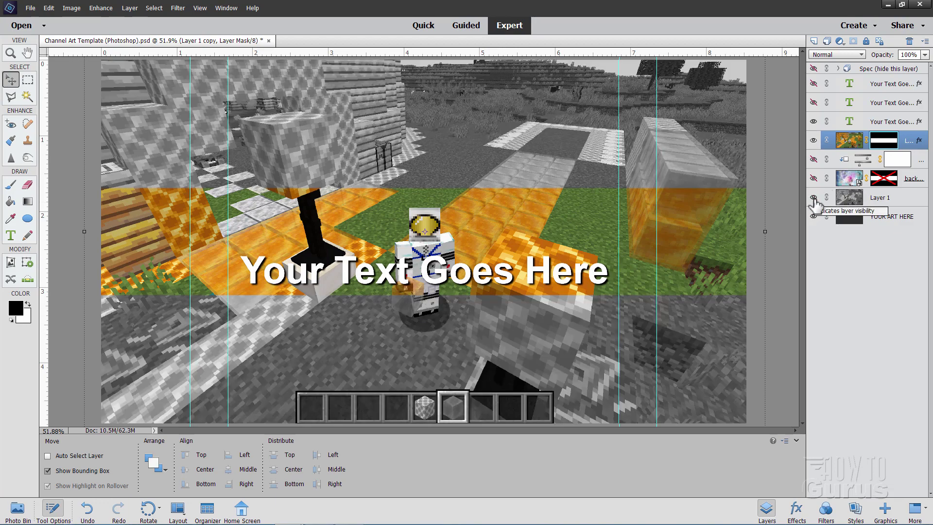
click(921, 144)
double_click(919, 140)
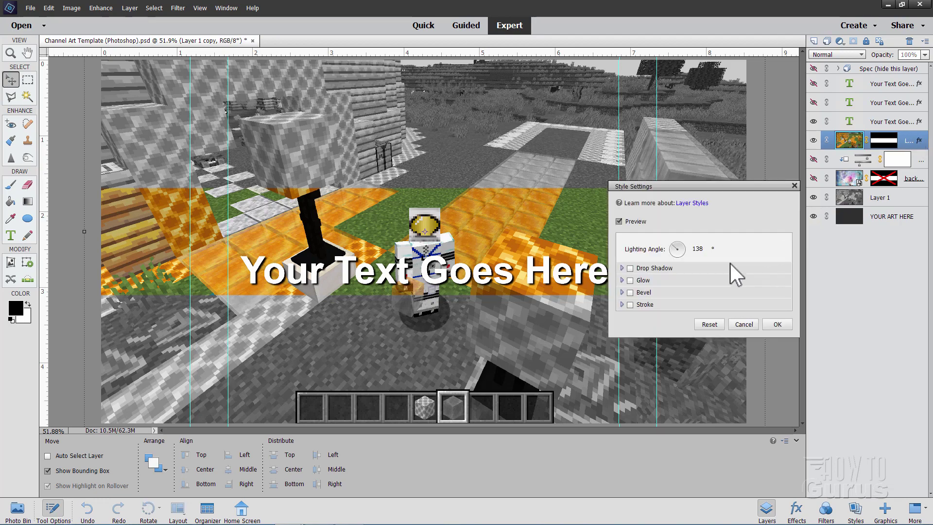
click(631, 304)
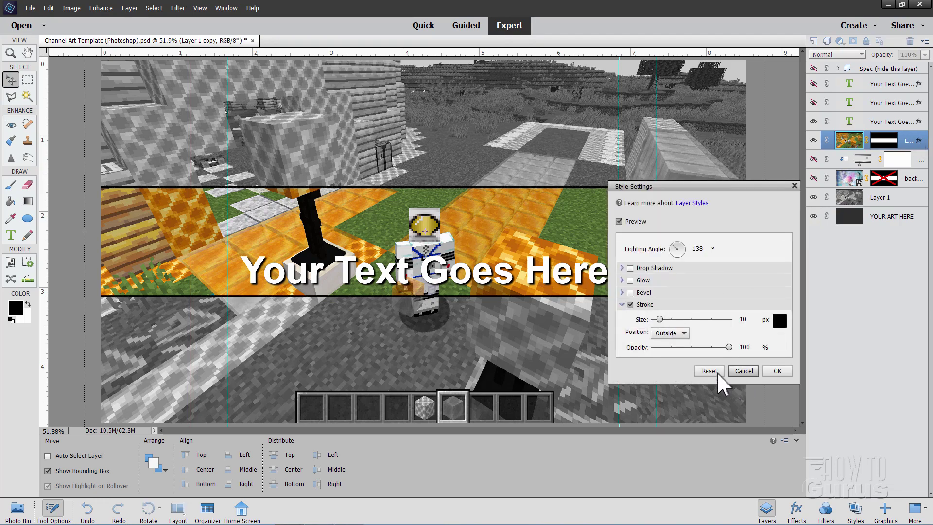
click(774, 371)
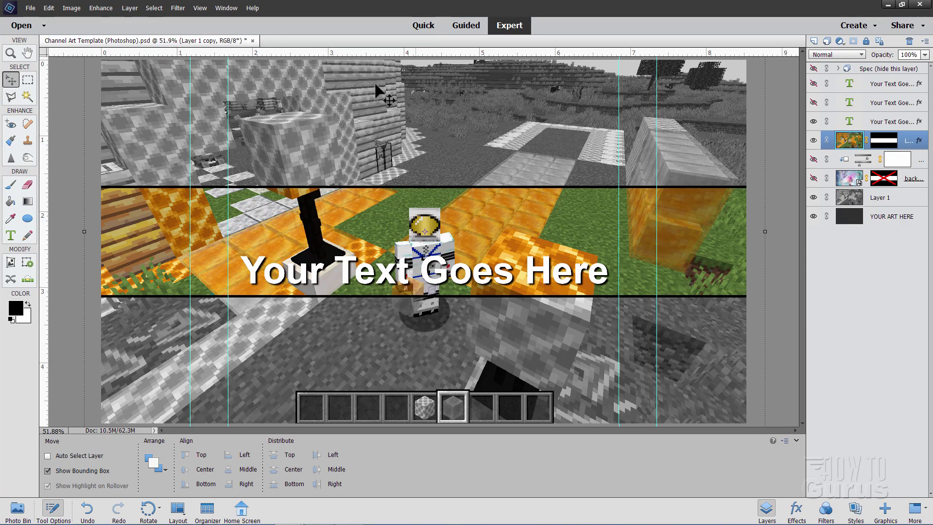
- Hide the guides over the channel art
click(202, 7)
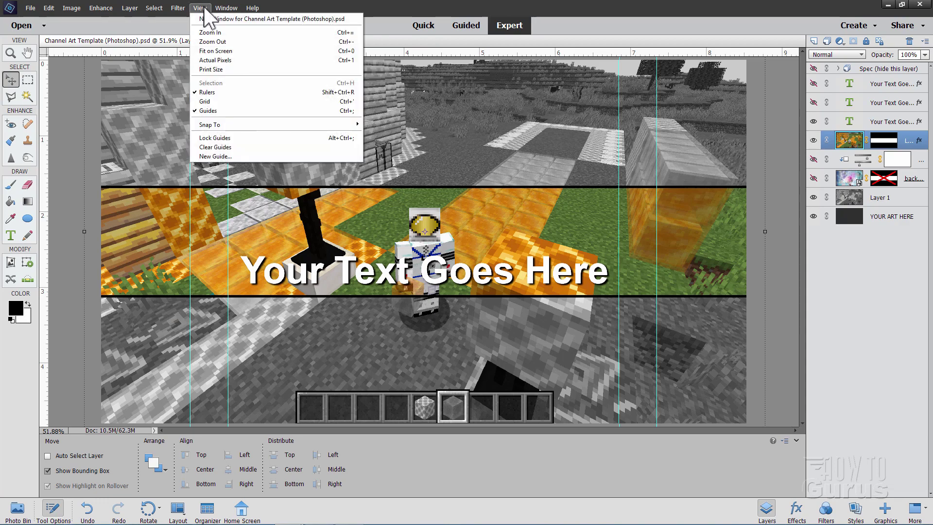
click(208, 110)
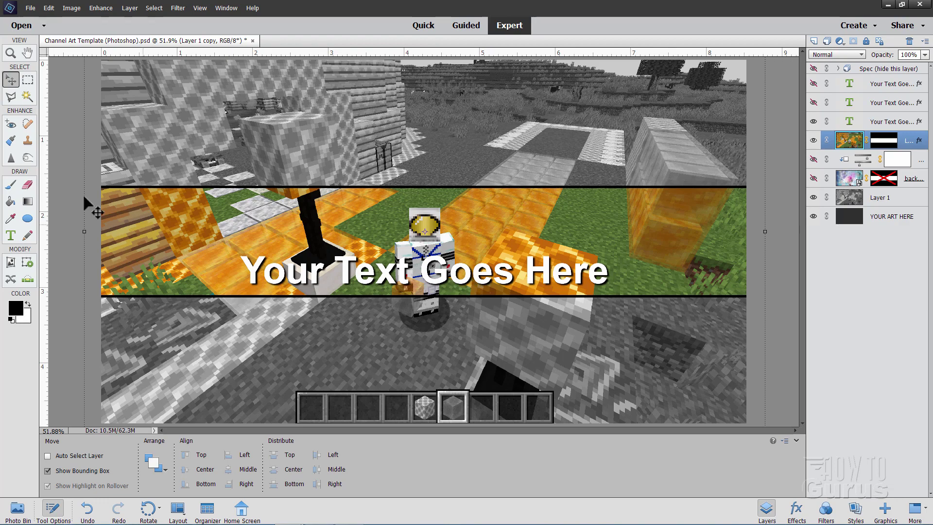
key(t)
drag(287, 272, 513, 275)
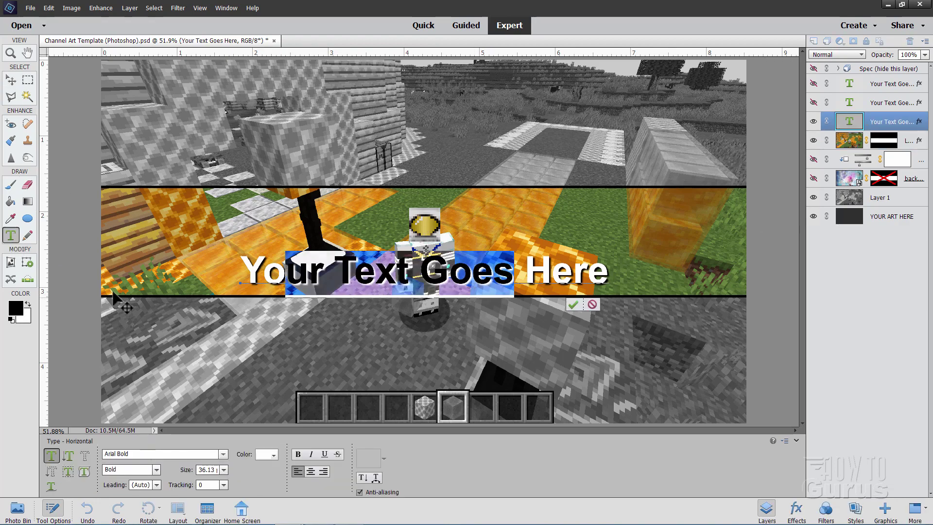
click(11, 80)
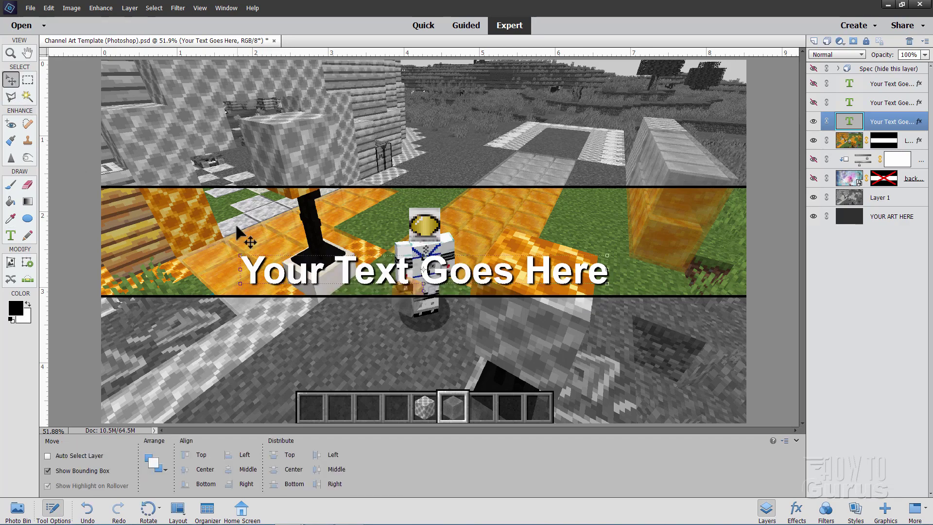
click(900, 223)
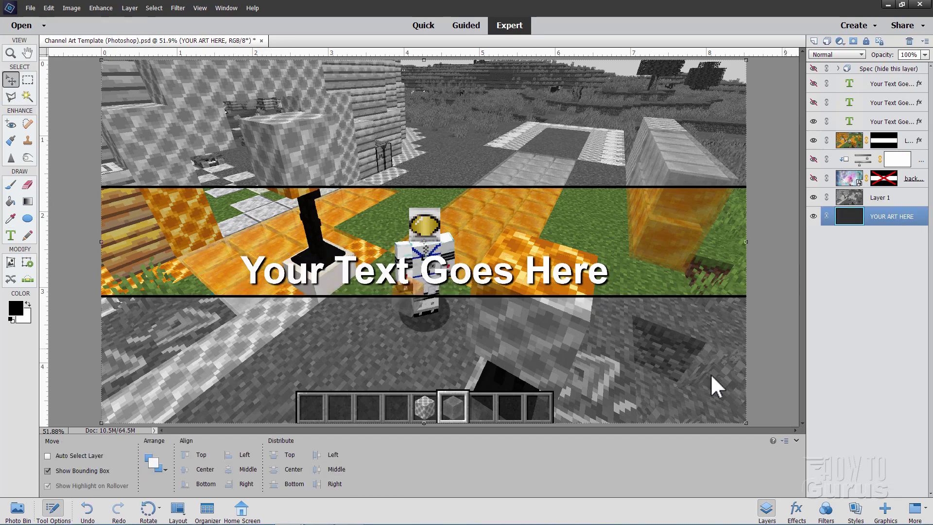